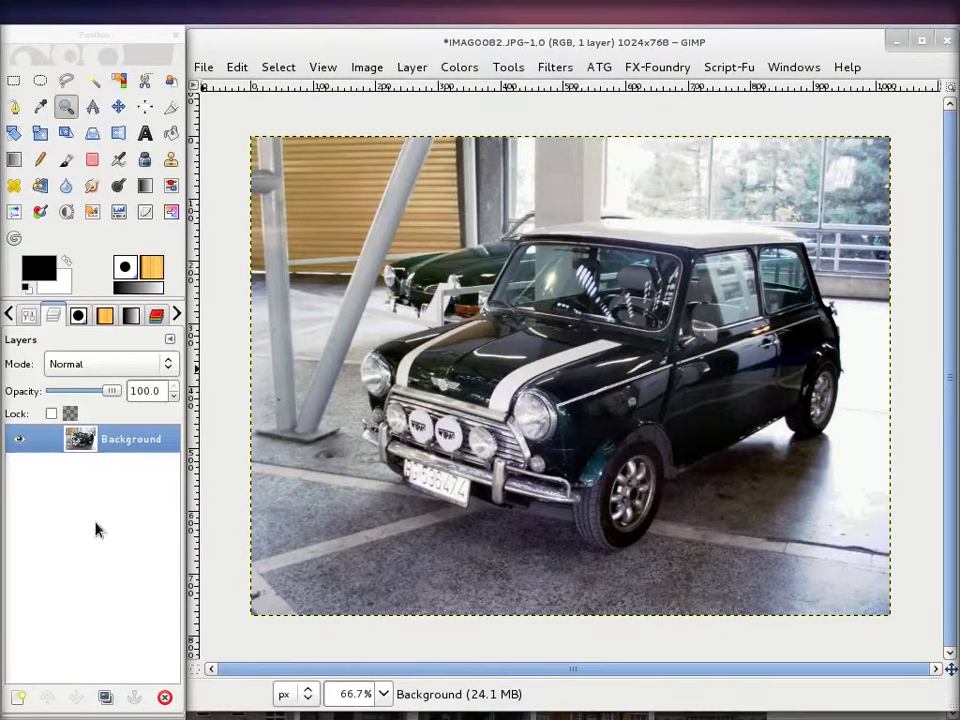
# - Duplicate the Background layer and rename the copy 'Desaturate'
pyautogui.click(105, 697)
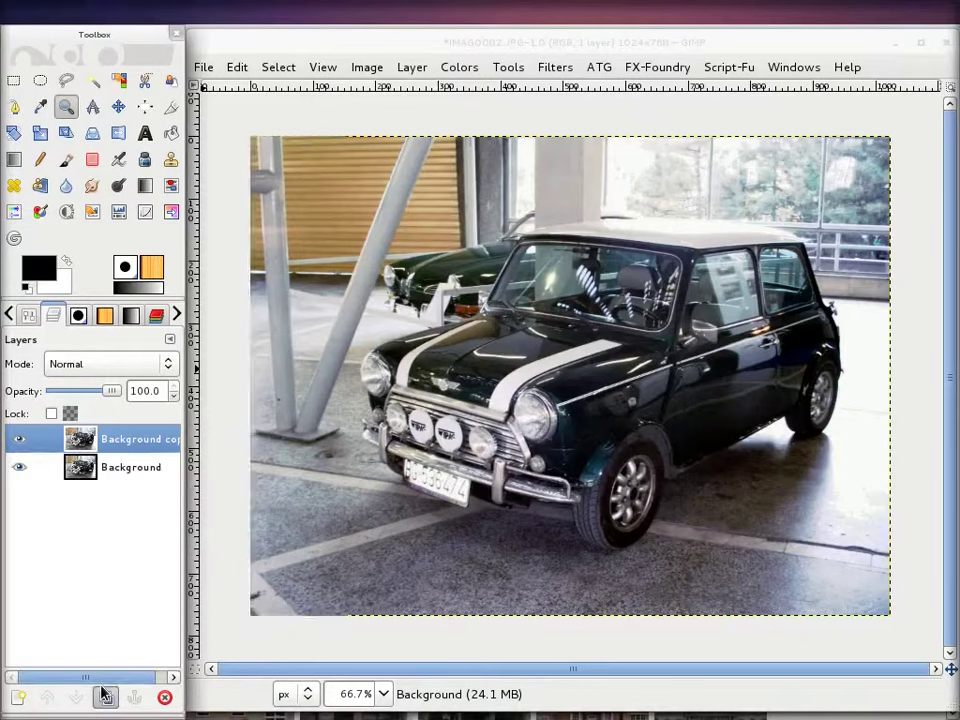
pyautogui.doubleClick(127, 443)
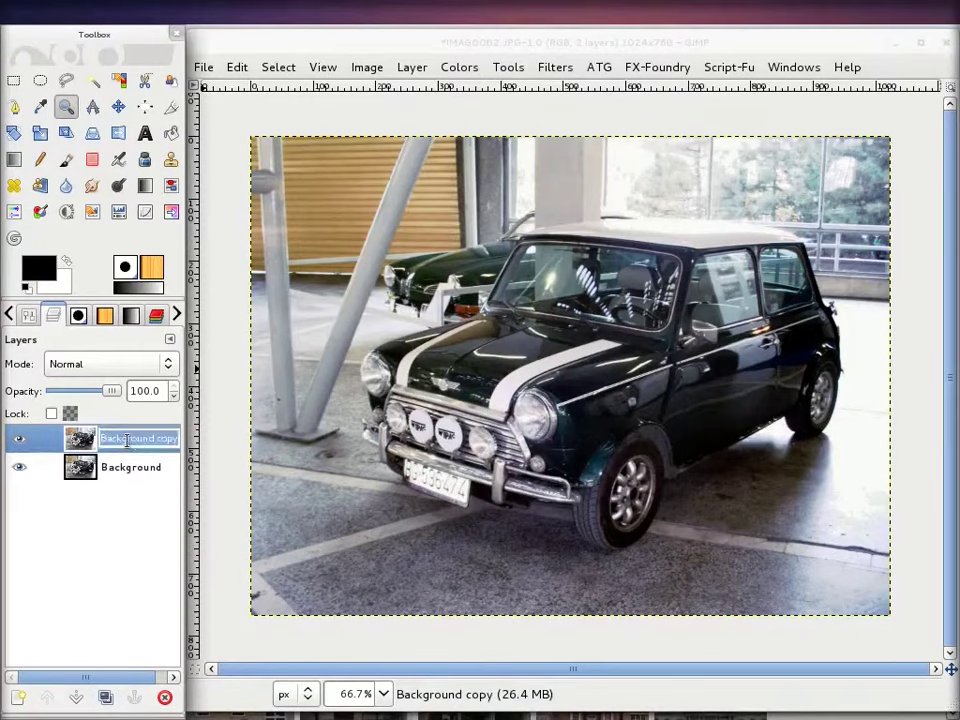
pyautogui.write('Desaturate')
pyautogui.press('Return')
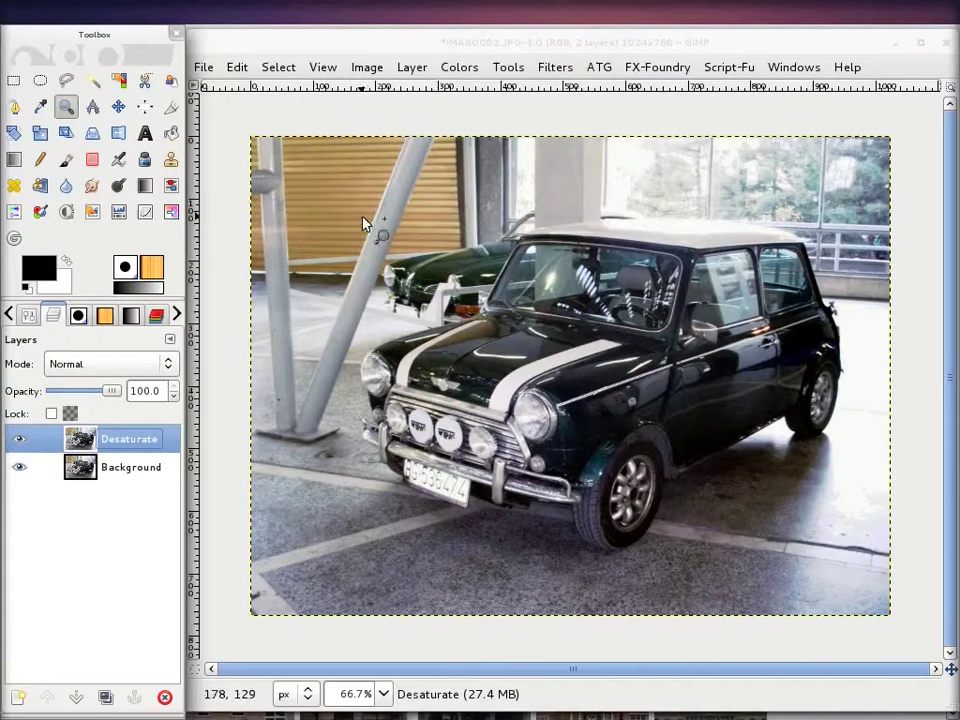
# - Desaturate the layer after comparing Luminosity, Average and Lightness, settling on Lightness
pyautogui.click(144, 188)
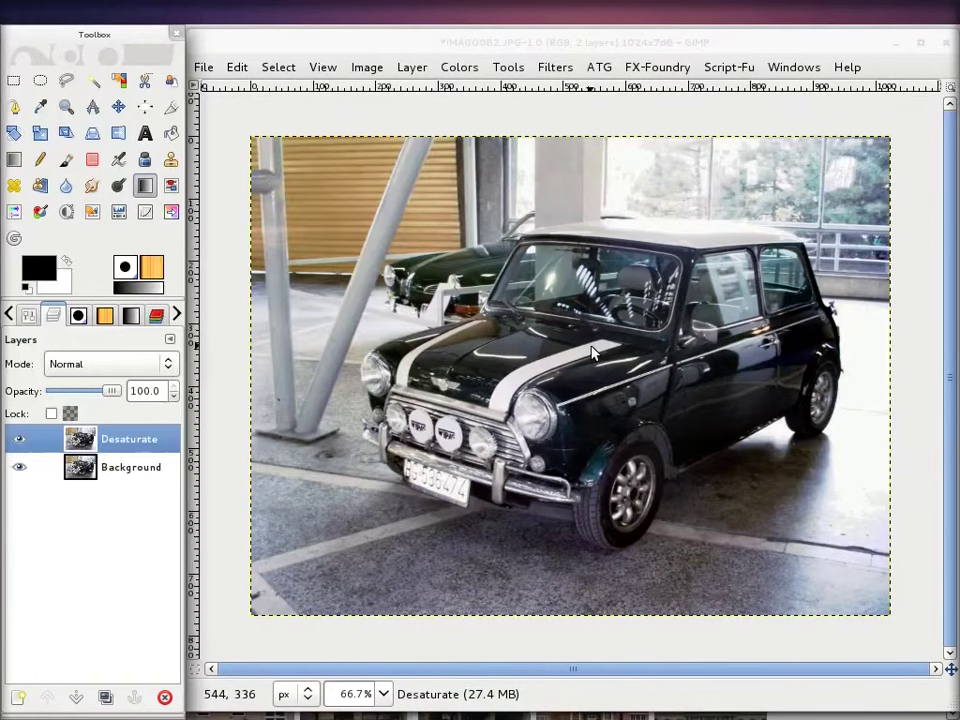
pyautogui.click(591, 350)
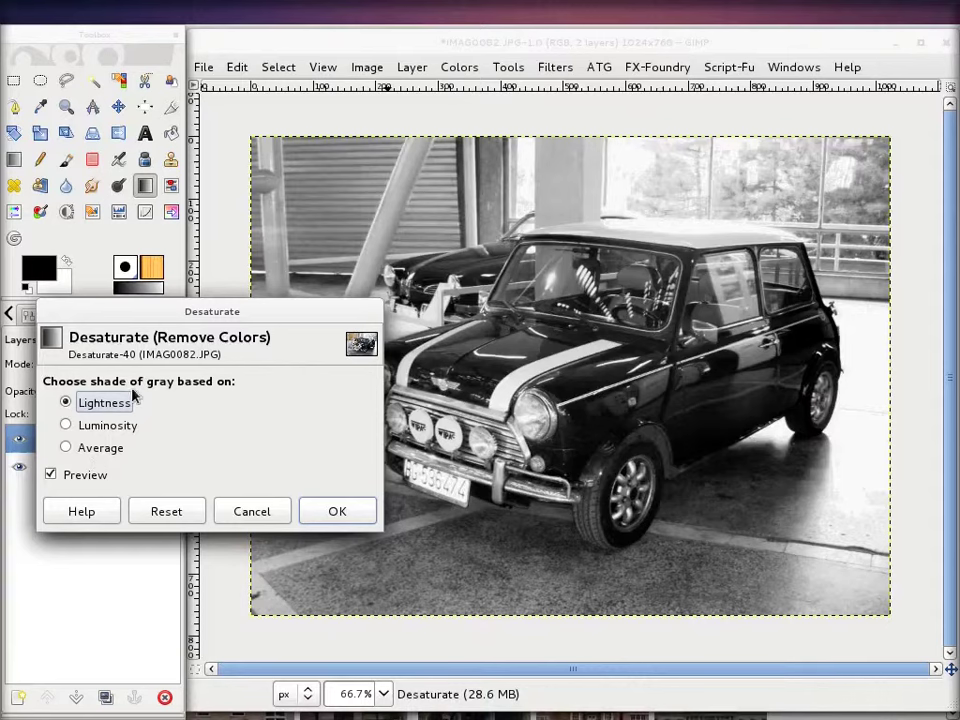
pyautogui.click(67, 425)
pyautogui.click(66, 448)
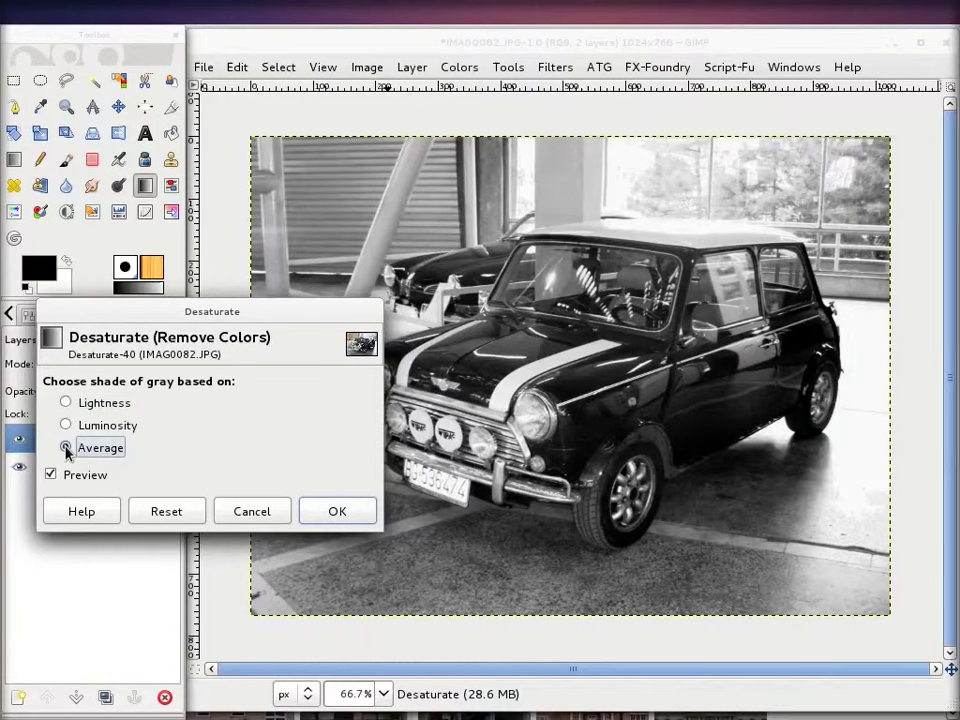
pyautogui.click(66, 425)
pyautogui.click(66, 403)
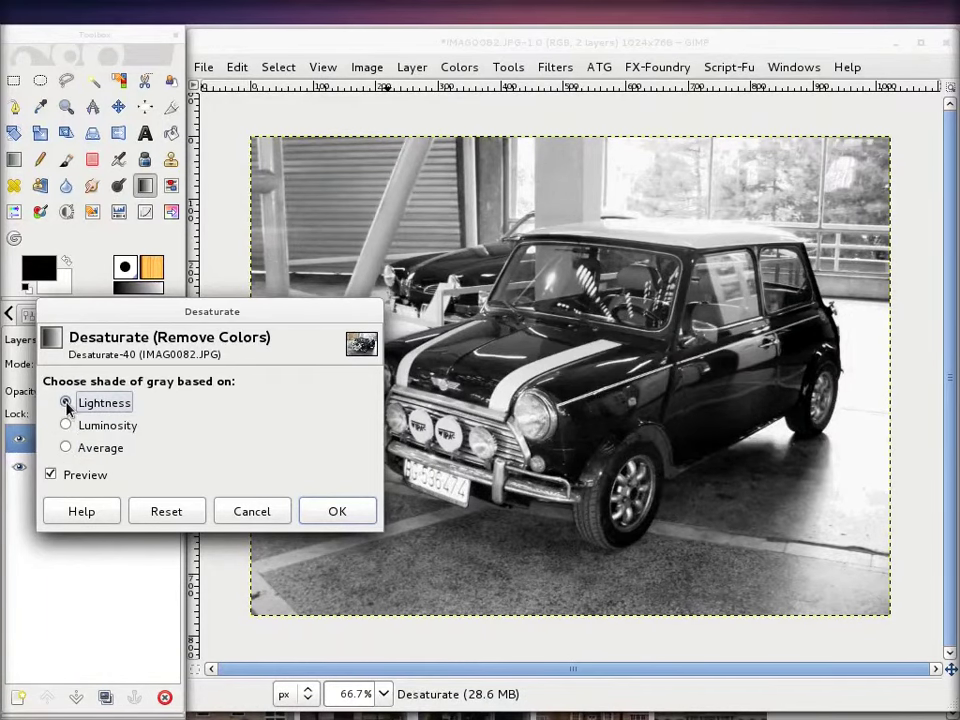
pyautogui.click(66, 425)
pyautogui.click(66, 448)
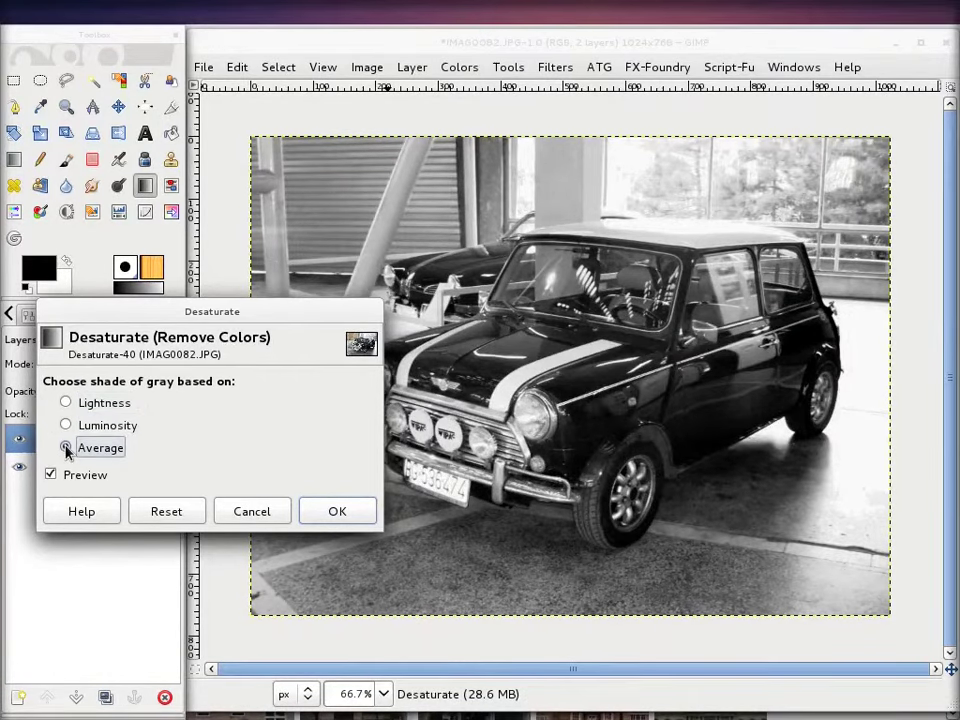
pyautogui.click(66, 426)
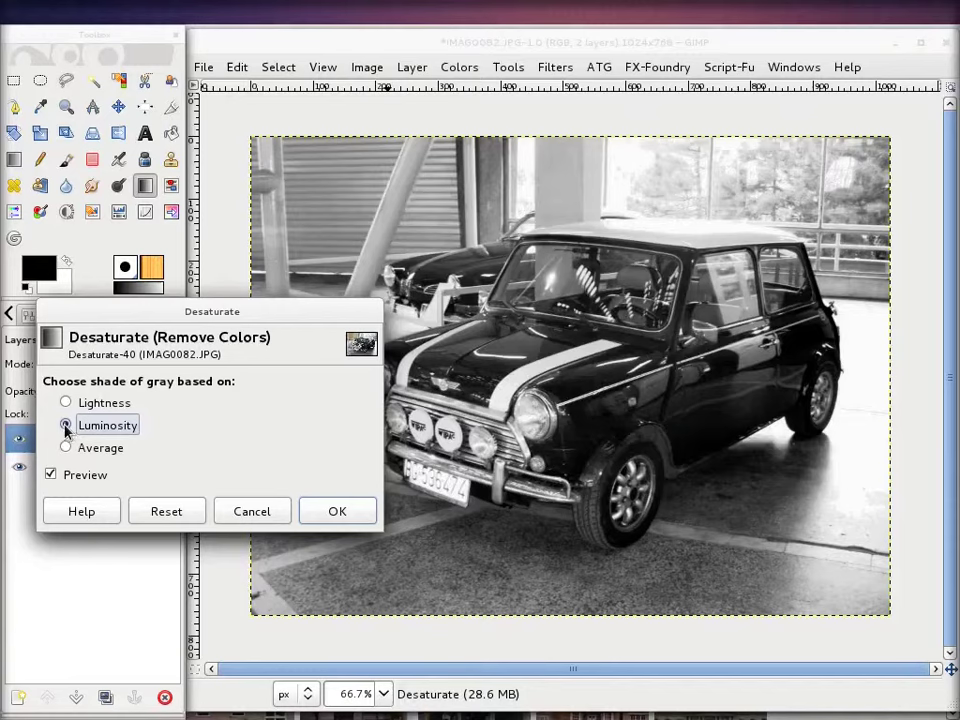
pyautogui.click(66, 448)
pyautogui.click(66, 426)
pyautogui.click(66, 403)
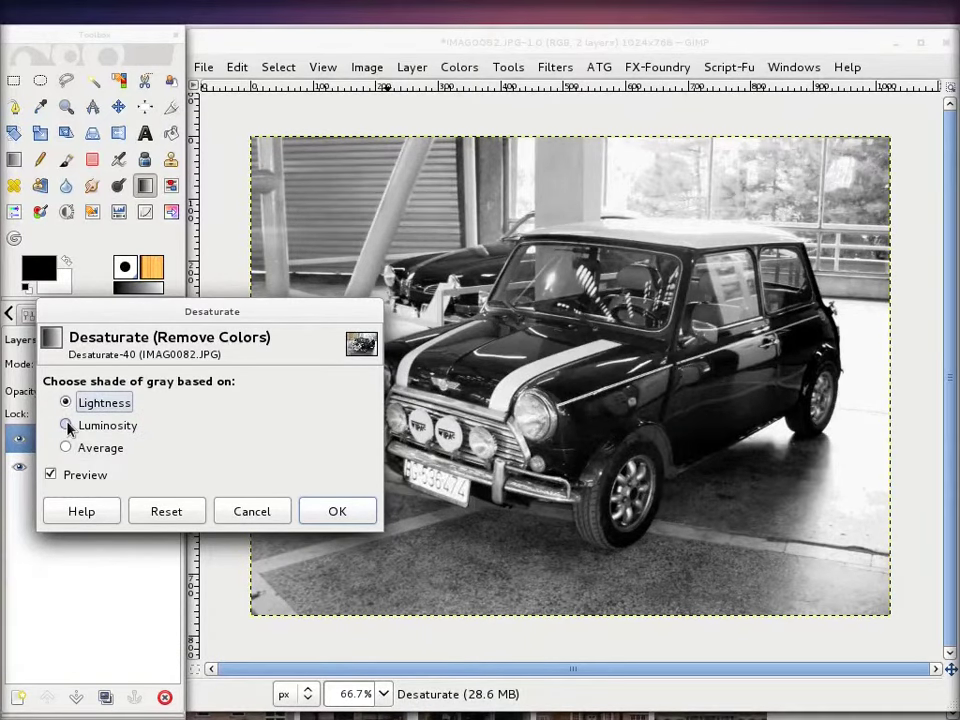
pyautogui.click(67, 426)
pyautogui.click(66, 448)
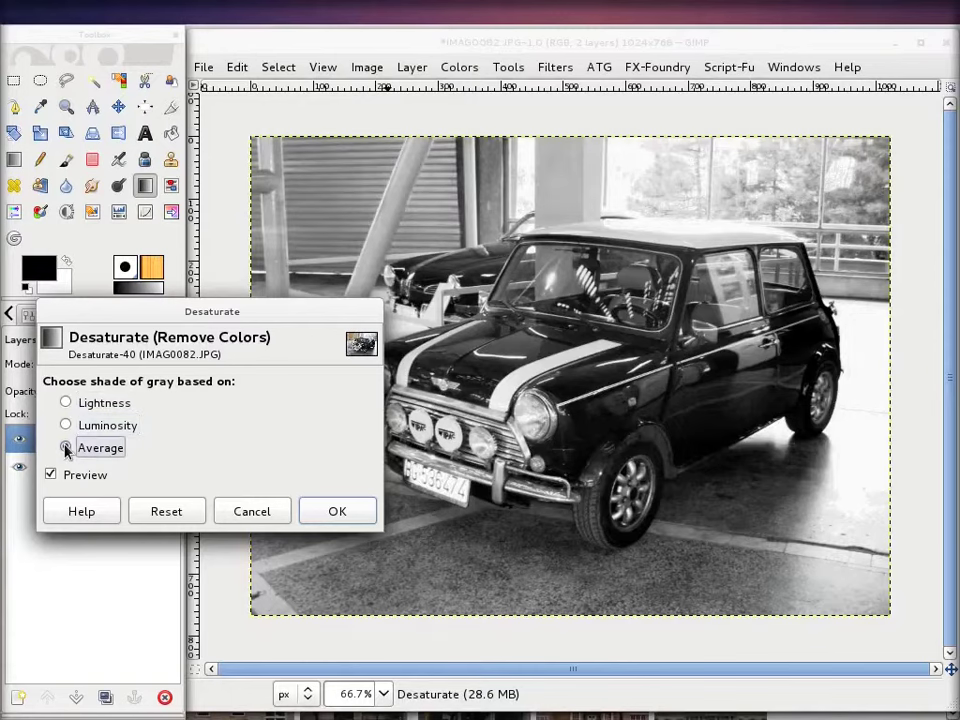
pyautogui.click(66, 426)
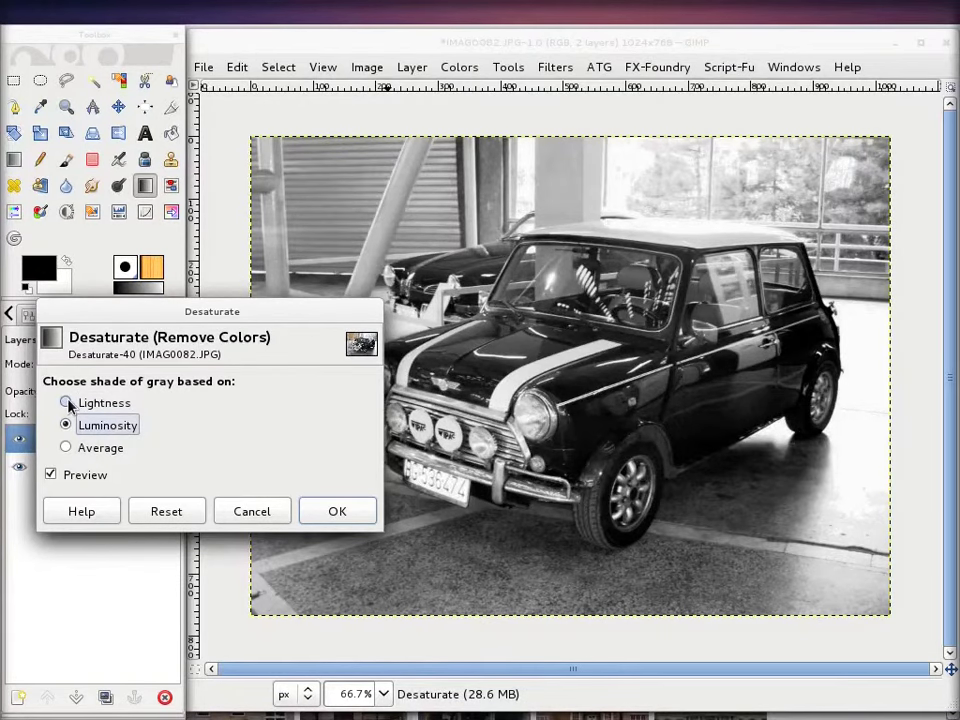
pyautogui.click(67, 402)
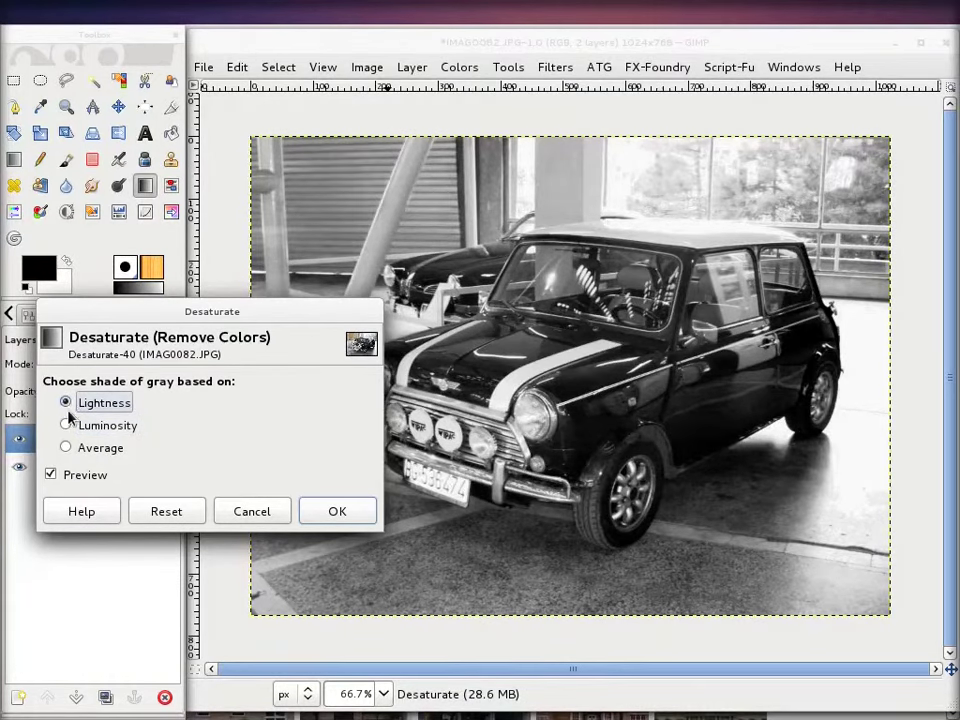
pyautogui.click(66, 426)
pyautogui.click(66, 448)
pyautogui.click(67, 403)
pyautogui.click(367, 515)
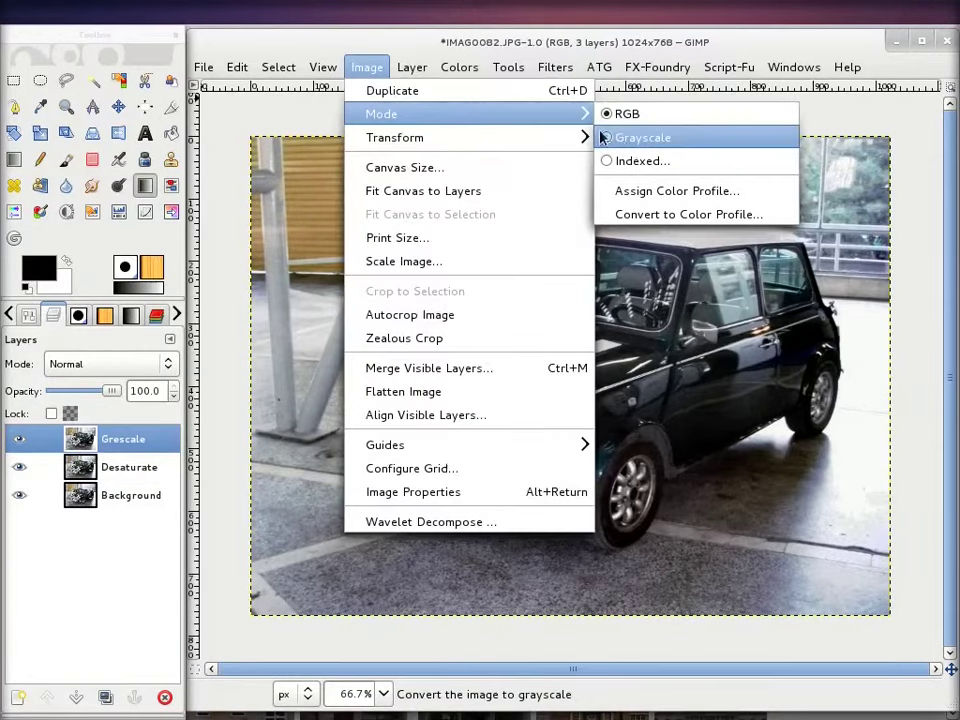
# - Switch the image to Grayscale mode and make the Background layer visible again
pyautogui.click(612, 140)
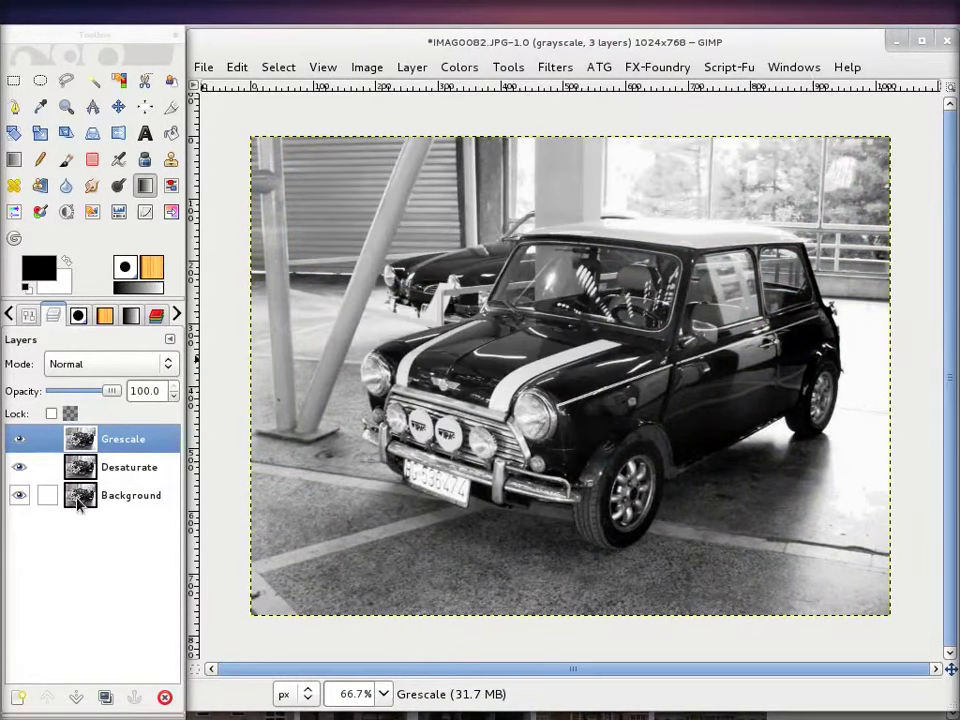
pyautogui.click(20, 497)
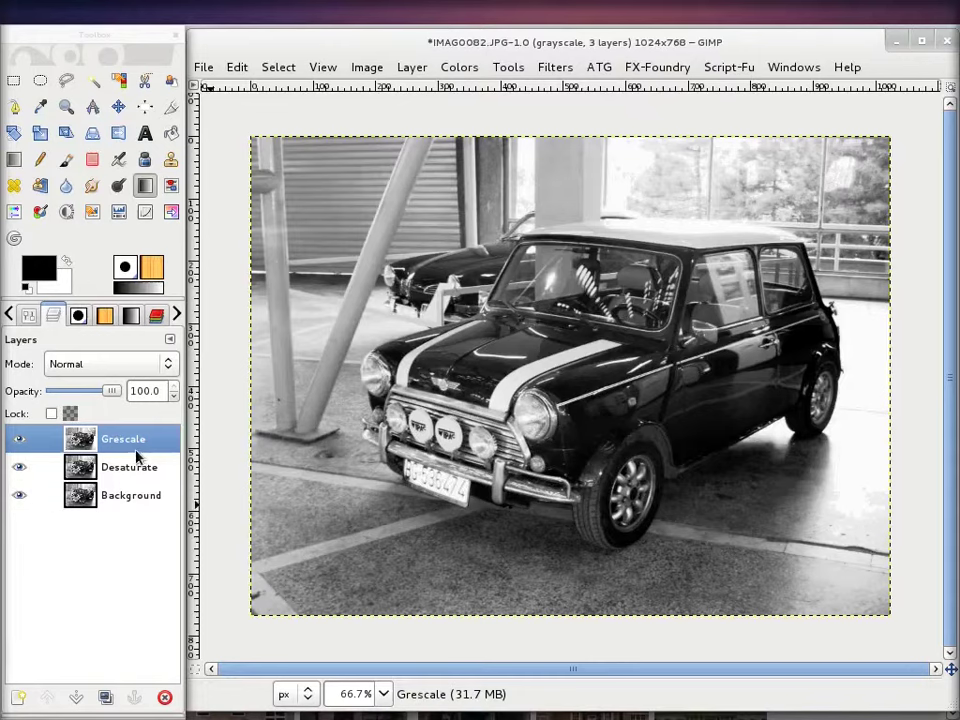
pyautogui.click(17, 443)
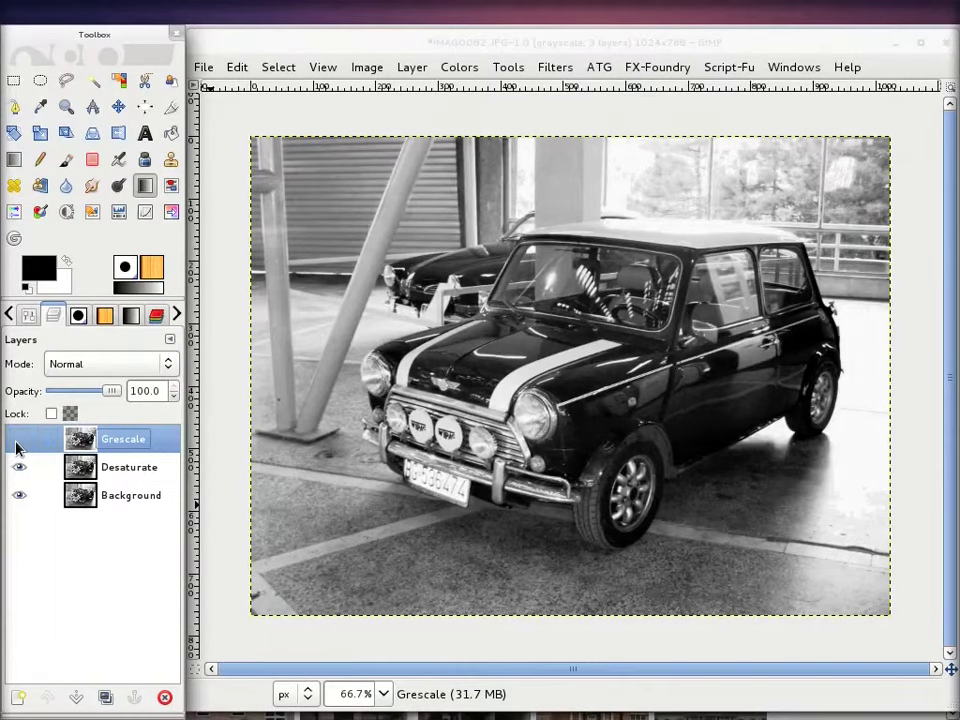
pyautogui.click(17, 443)
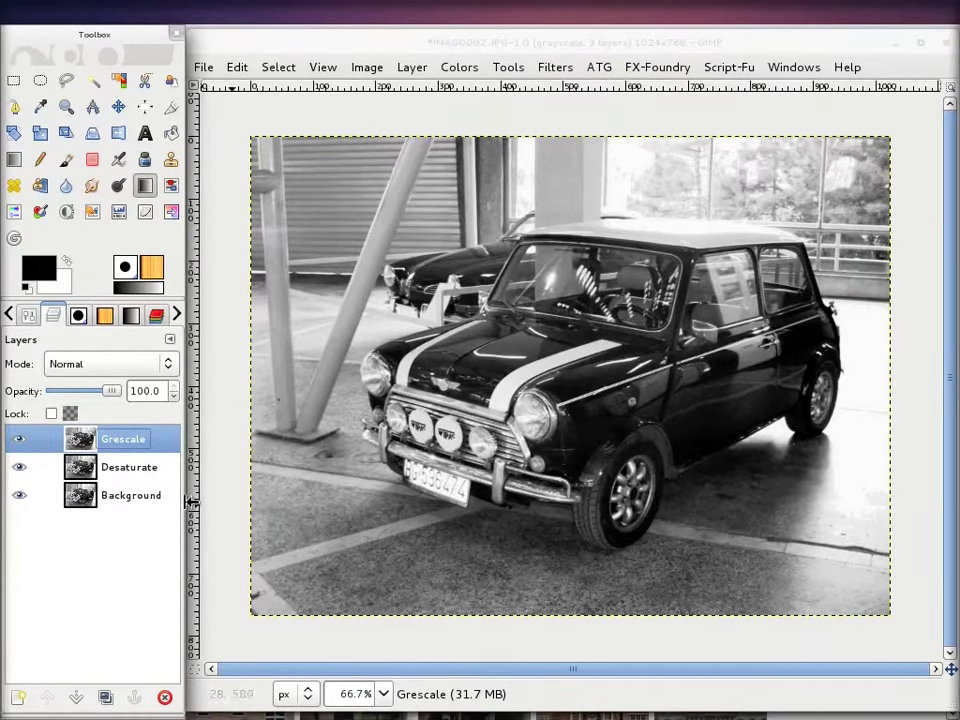
pyautogui.click(18, 441)
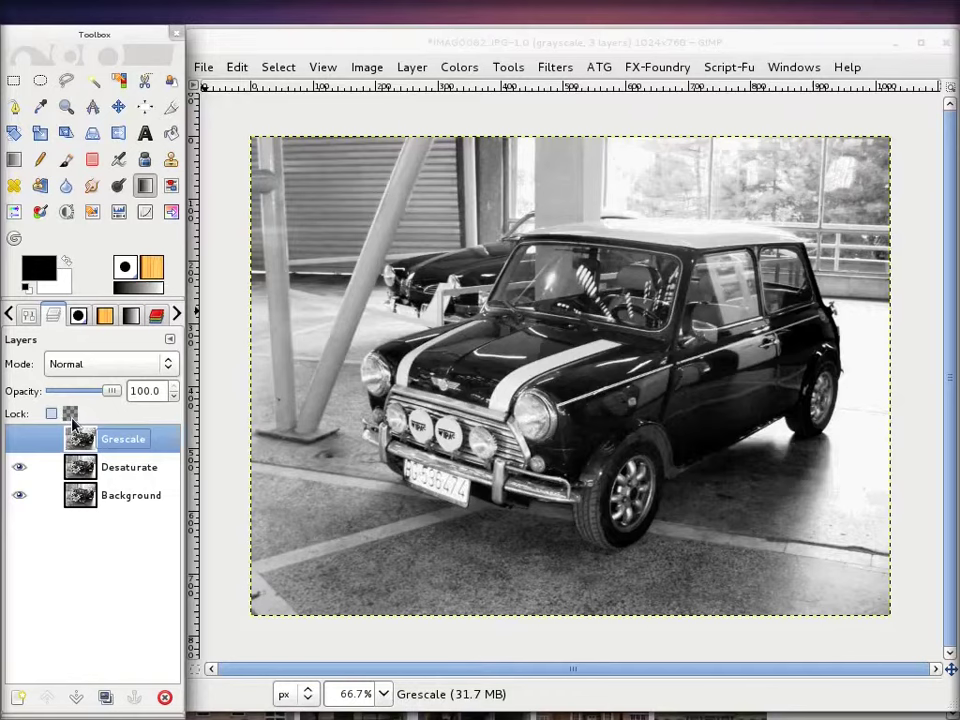
pyautogui.click(14, 443)
pyautogui.click(13, 443)
pyautogui.click(13, 445)
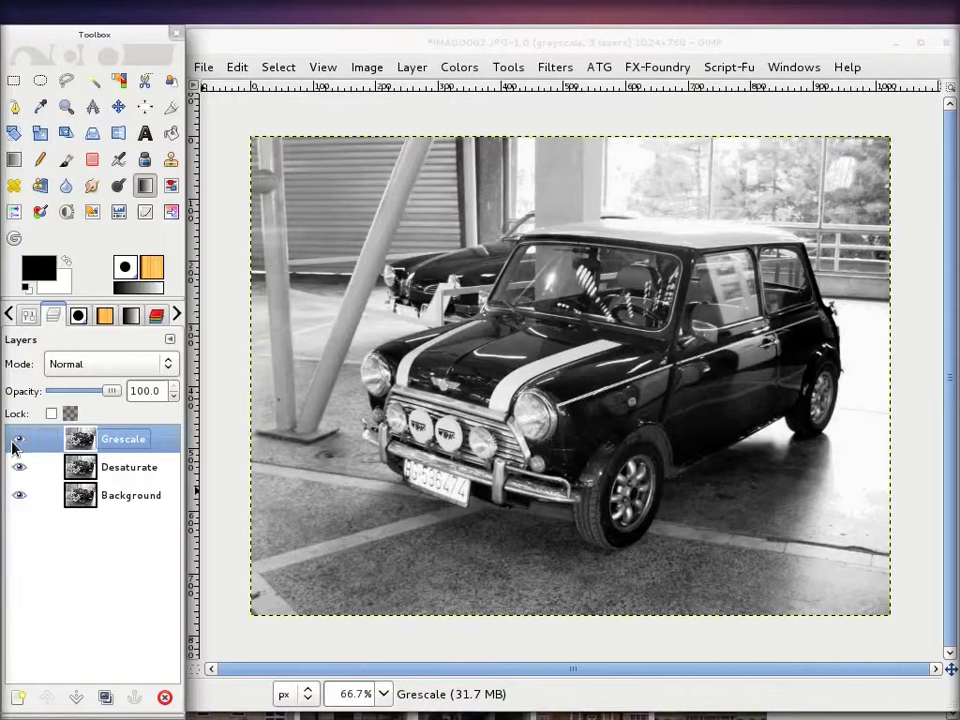
pyautogui.click(13, 443)
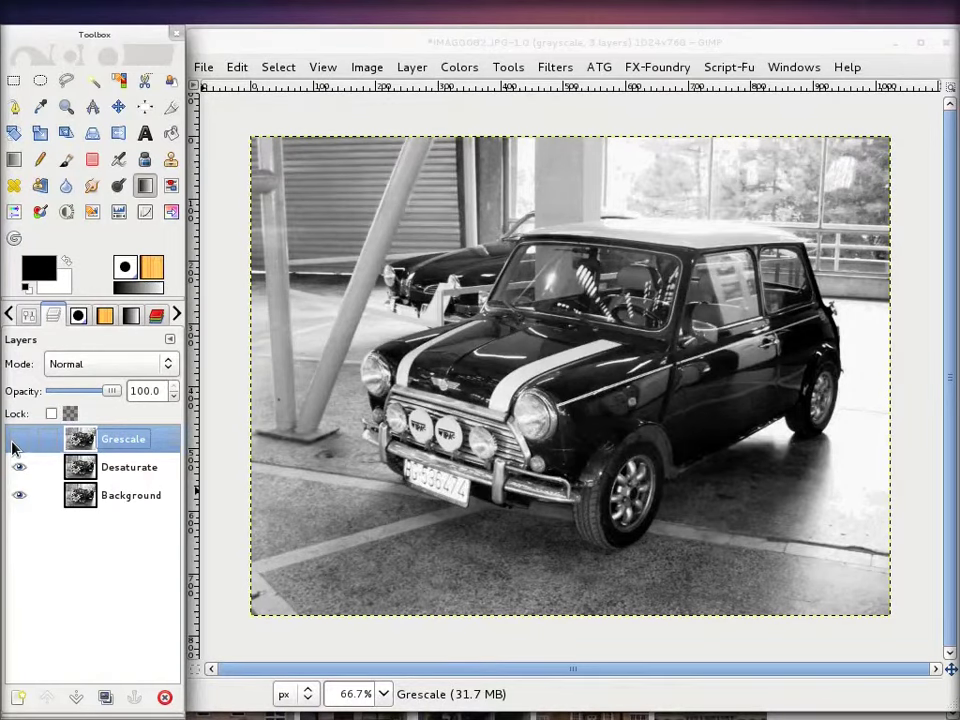
pyautogui.click(15, 442)
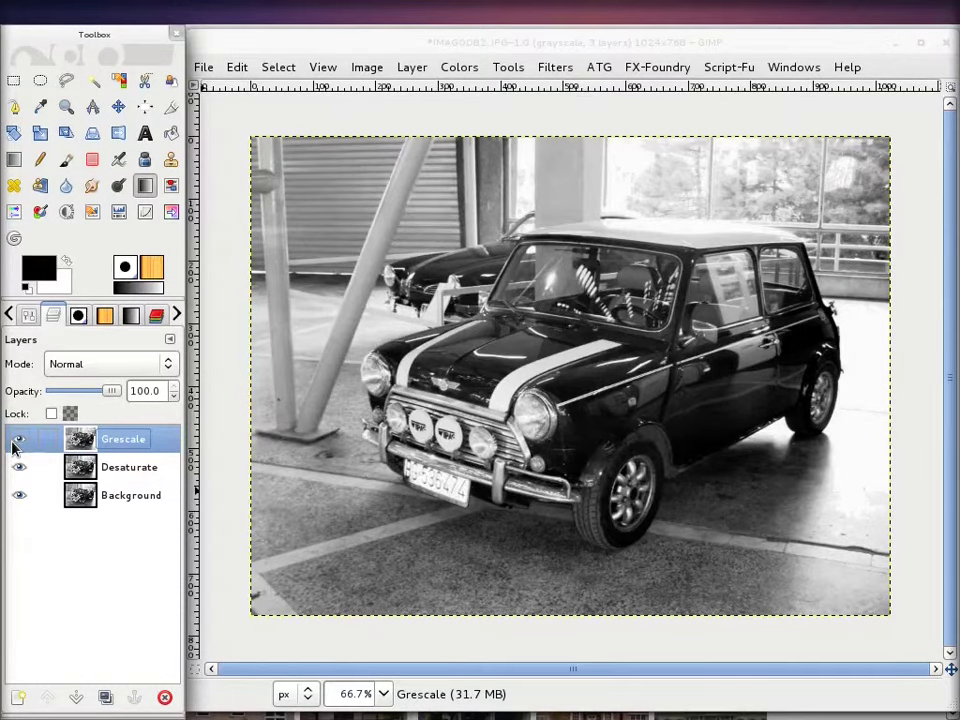
pyautogui.click(15, 442)
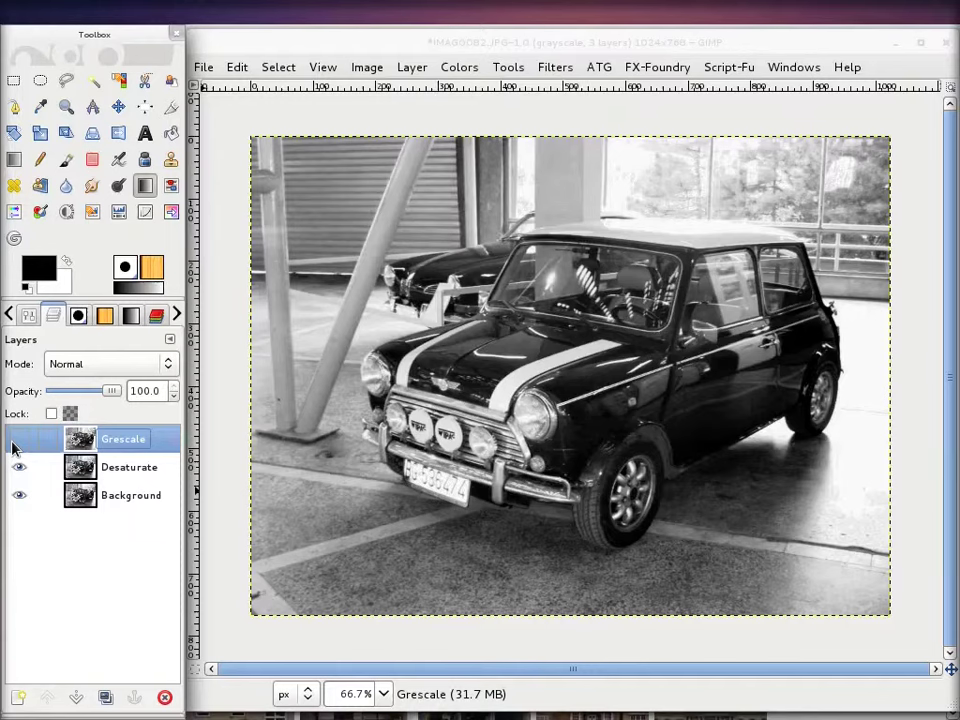
pyautogui.click(13, 445)
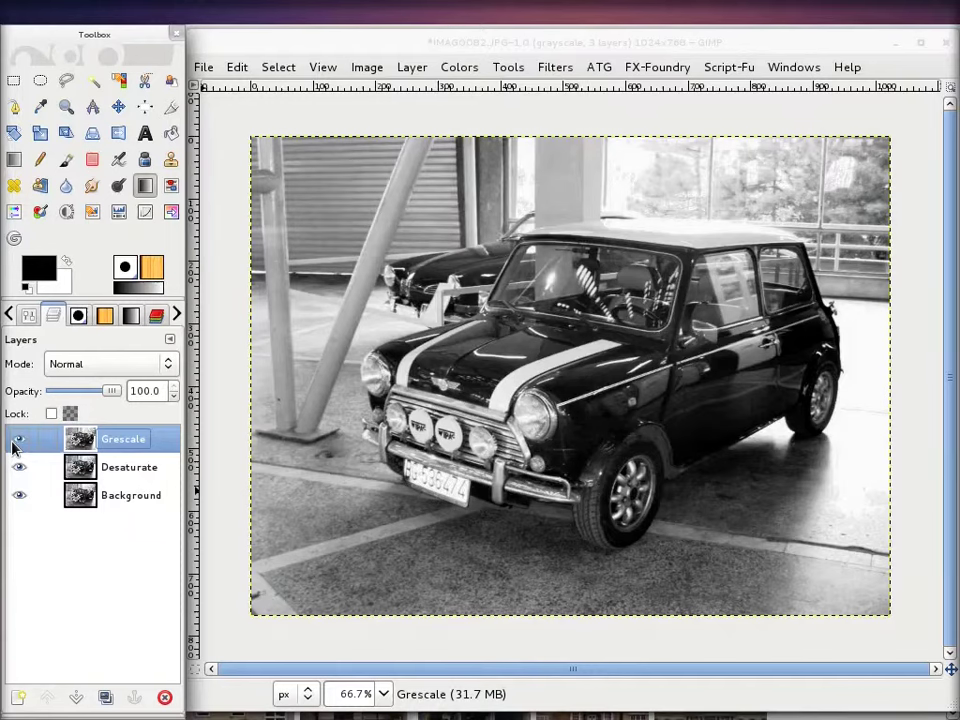
pyautogui.click(13, 445)
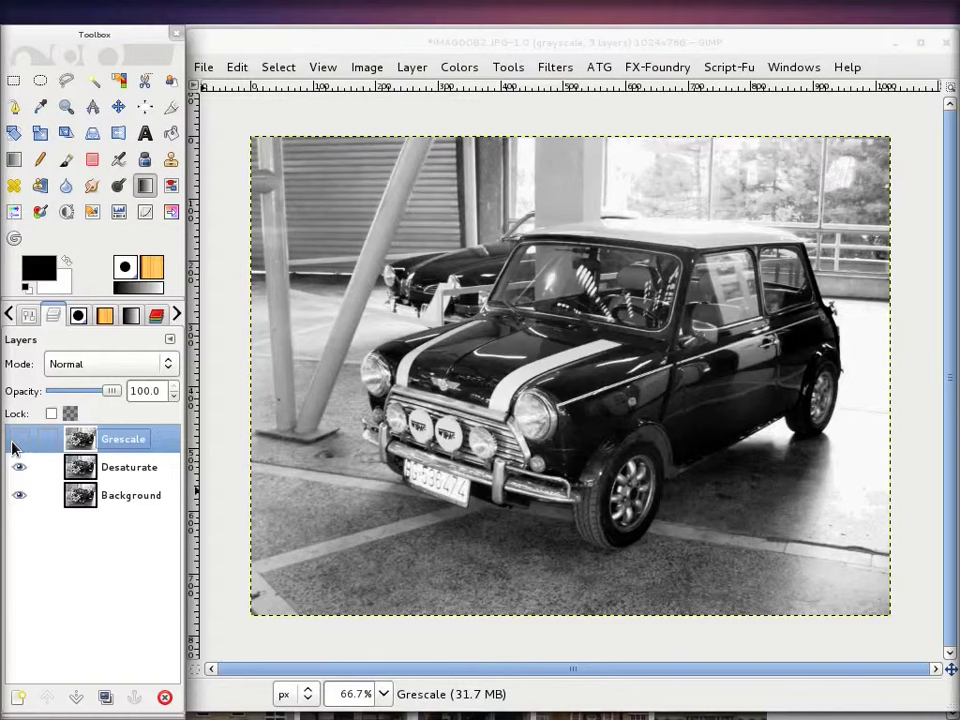
pyautogui.click(13, 445)
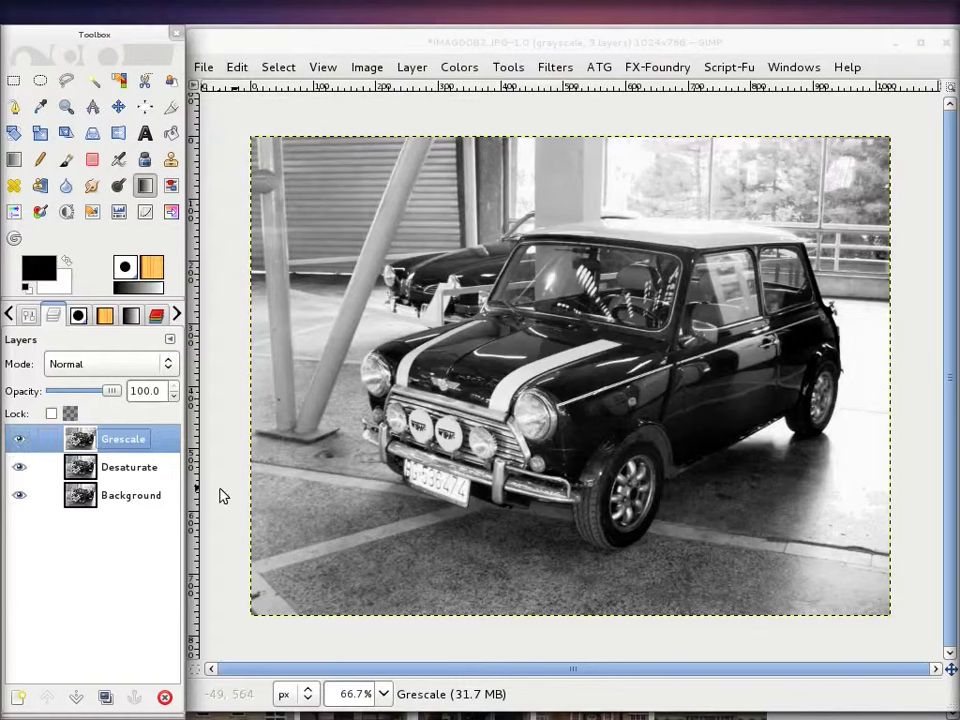
pyautogui.click(111, 498)
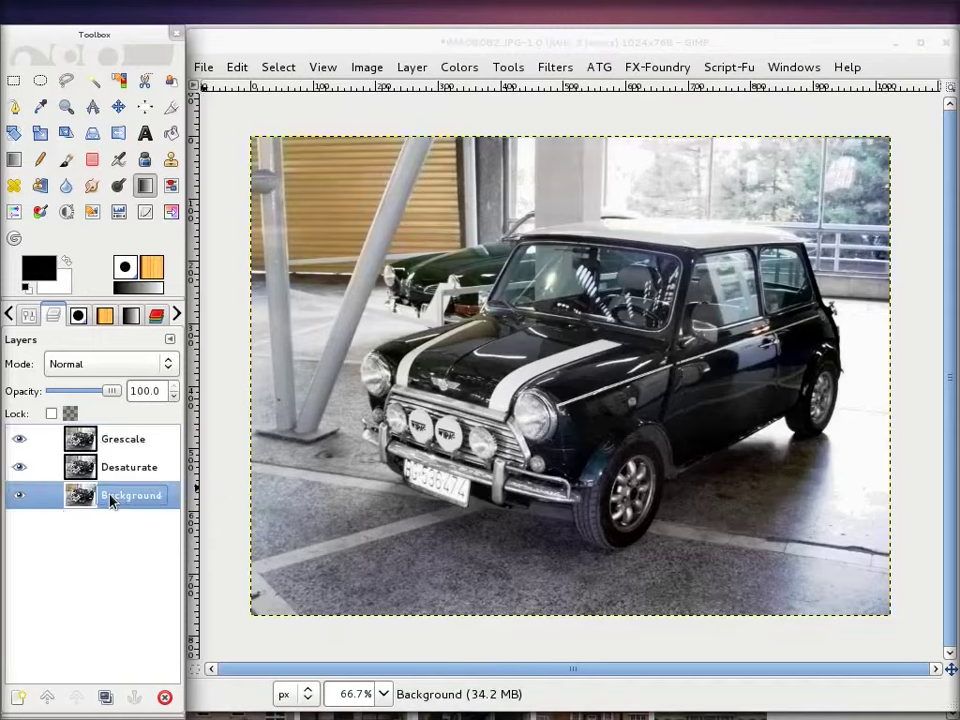
# - Select the top Grescale layer and rename it 'Decompose'
pyautogui.click(118, 440)
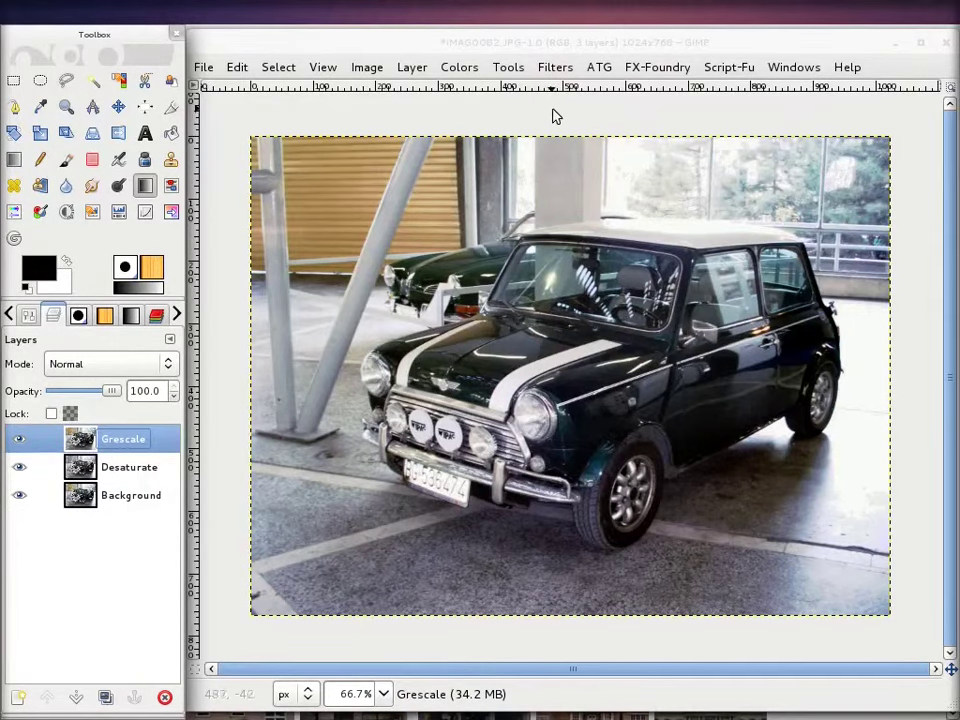
pyautogui.click(460, 70)
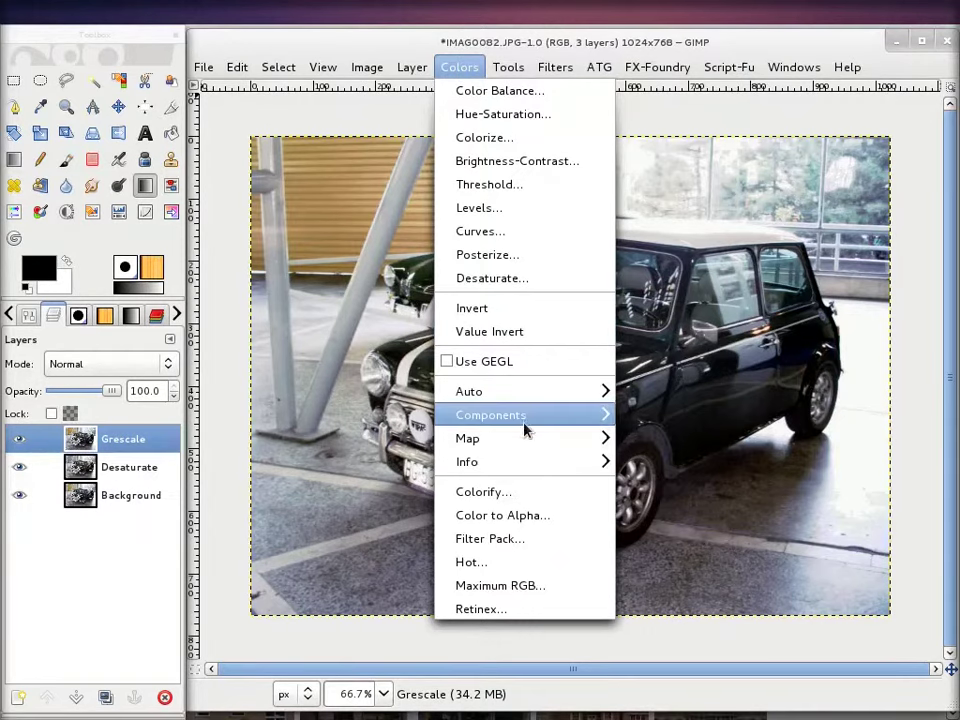
pyautogui.moveTo(490, 415)
pyautogui.click(700, 43)
pyautogui.doubleClick(147, 449)
pyautogui.write('Decompos')
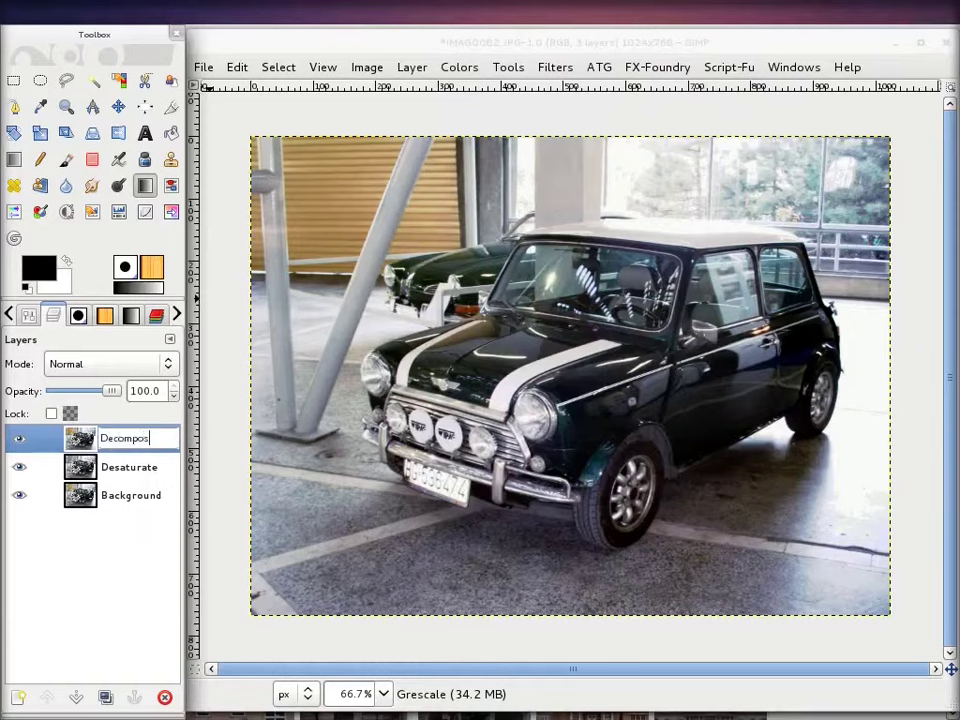
pyautogui.write('e')
pyautogui.press('Return')
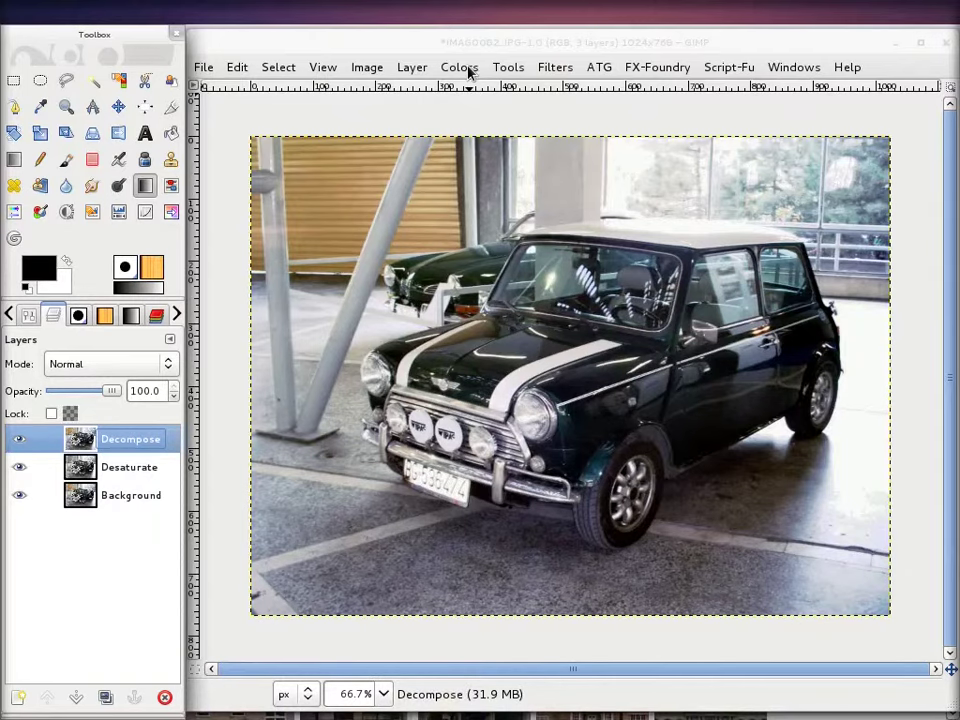
# - Decompose the layer with the HSV colour model into separate layers
pyautogui.click(468, 70)
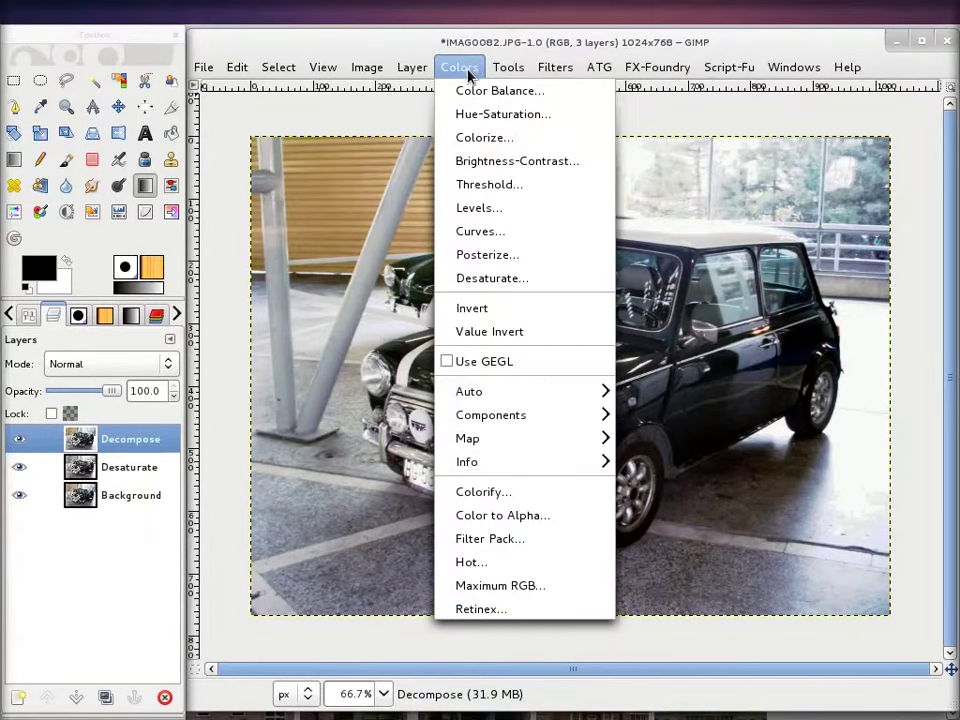
pyautogui.moveTo(490, 415)
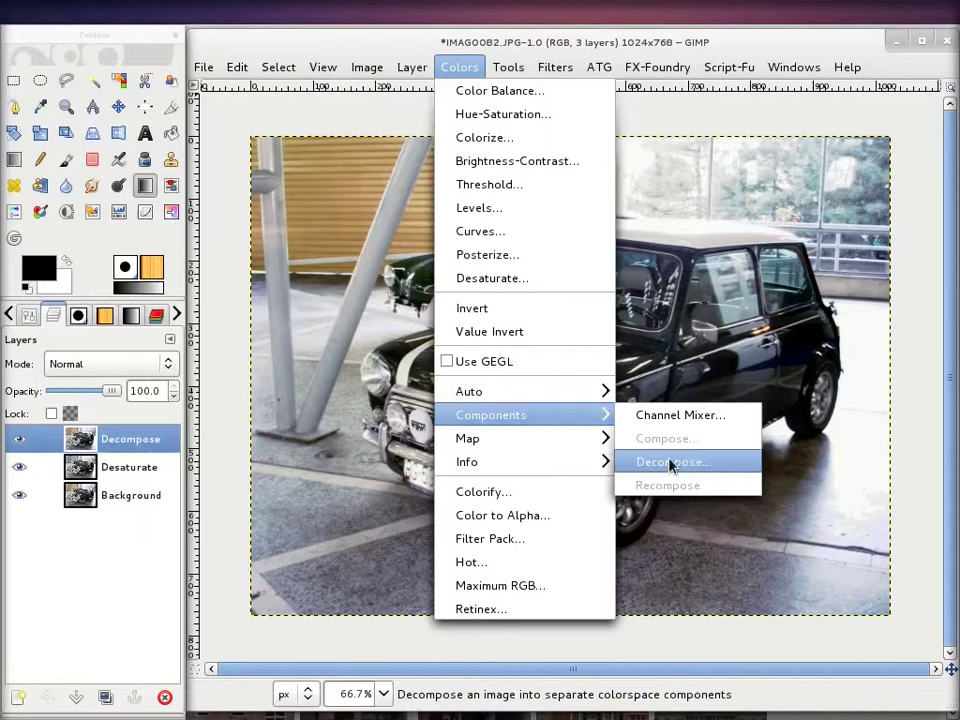
pyautogui.click(676, 470)
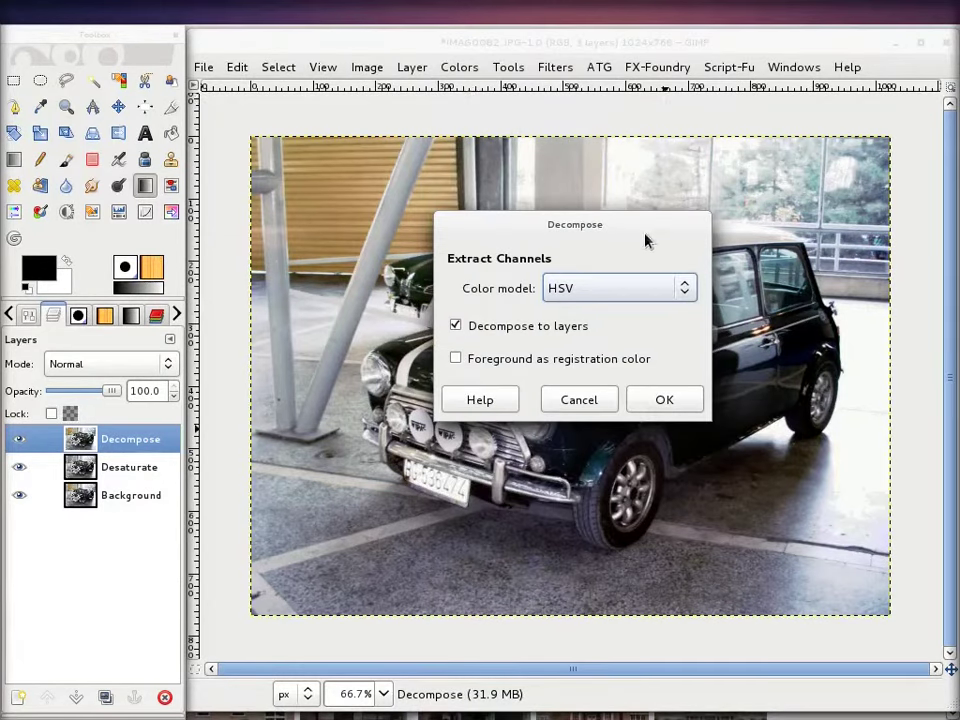
pyautogui.click(664, 285)
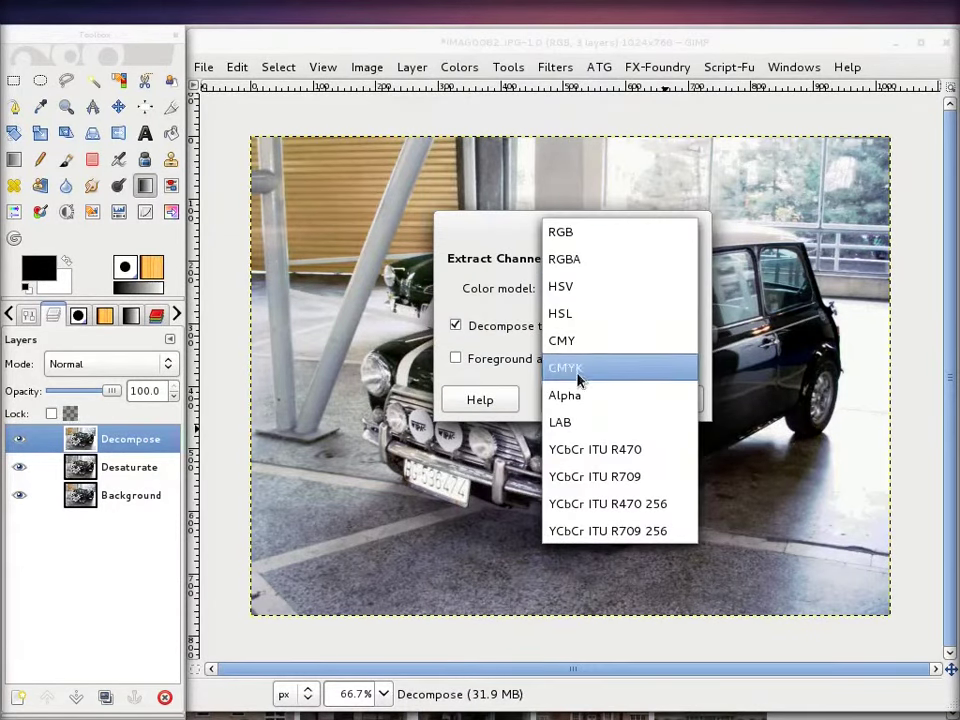
pyautogui.click(575, 286)
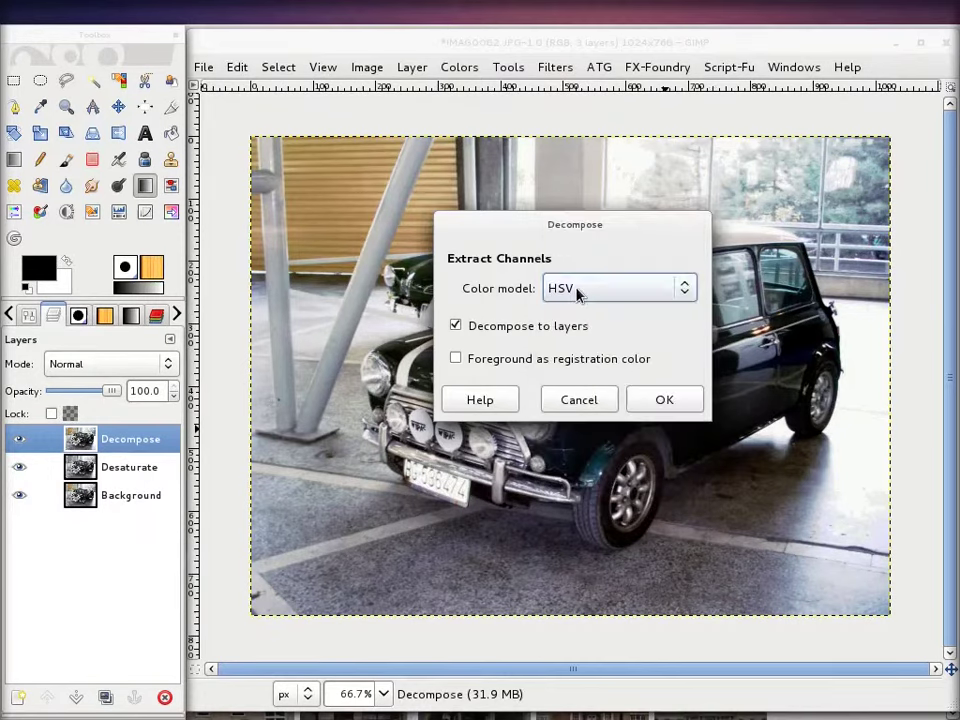
pyautogui.click(672, 403)
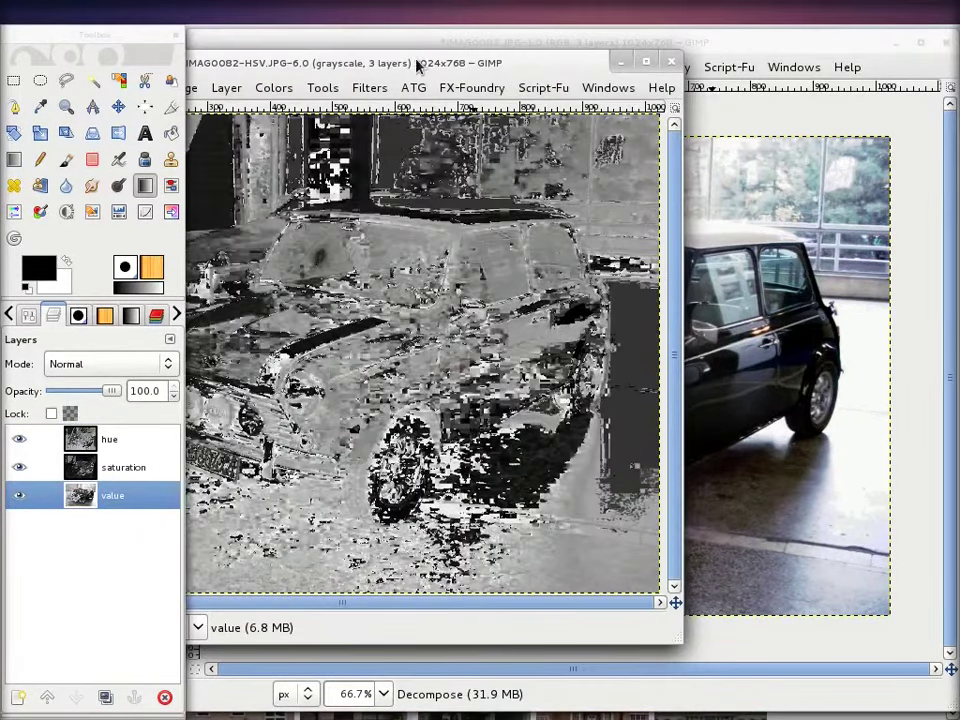
# - Delete the hue and saturation layers, leaving only the value layer
pyautogui.moveTo(422, 64); pyautogui.dragTo(440, 68)
pyautogui.click(111, 439)
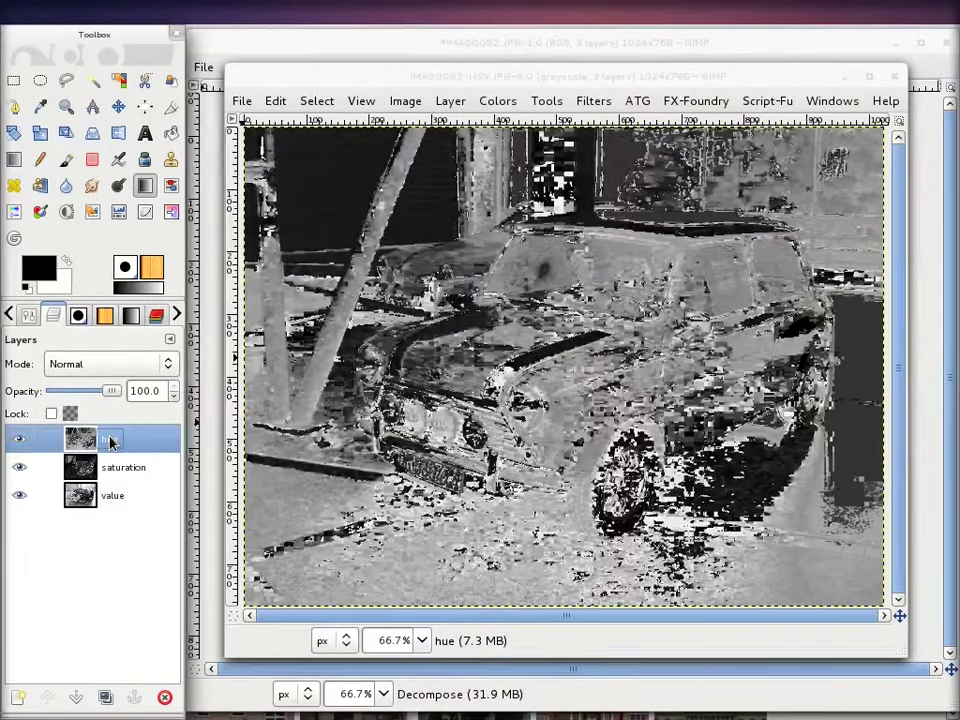
pyautogui.doubleClick(112, 446)
pyautogui.press('Return')
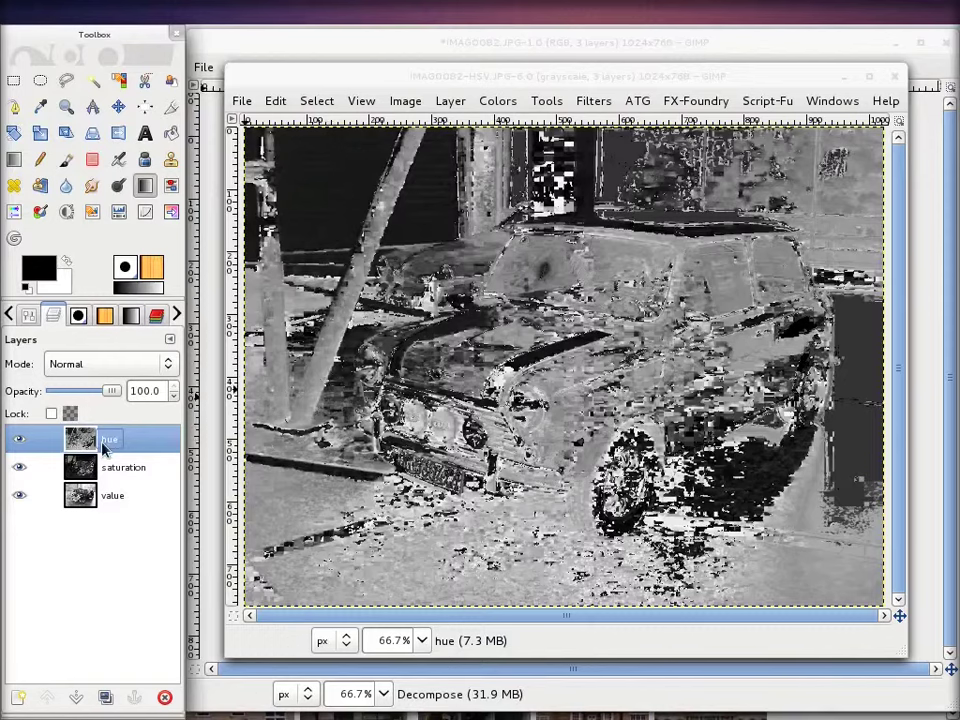
pyautogui.press('Escape')
pyautogui.click(117, 468)
pyautogui.click(107, 499)
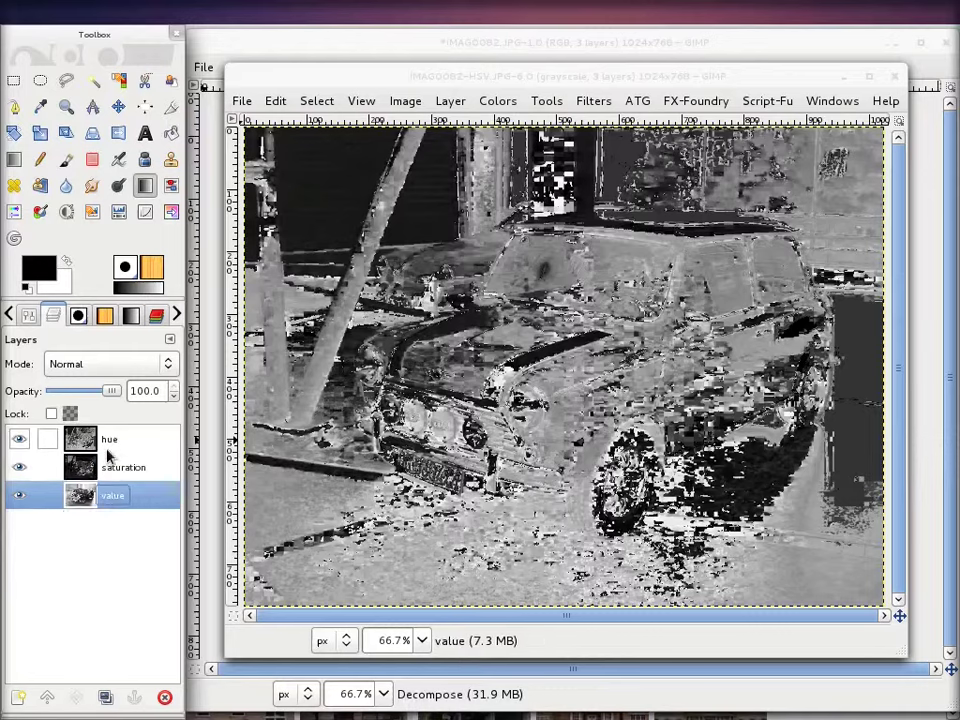
pyautogui.click(115, 445)
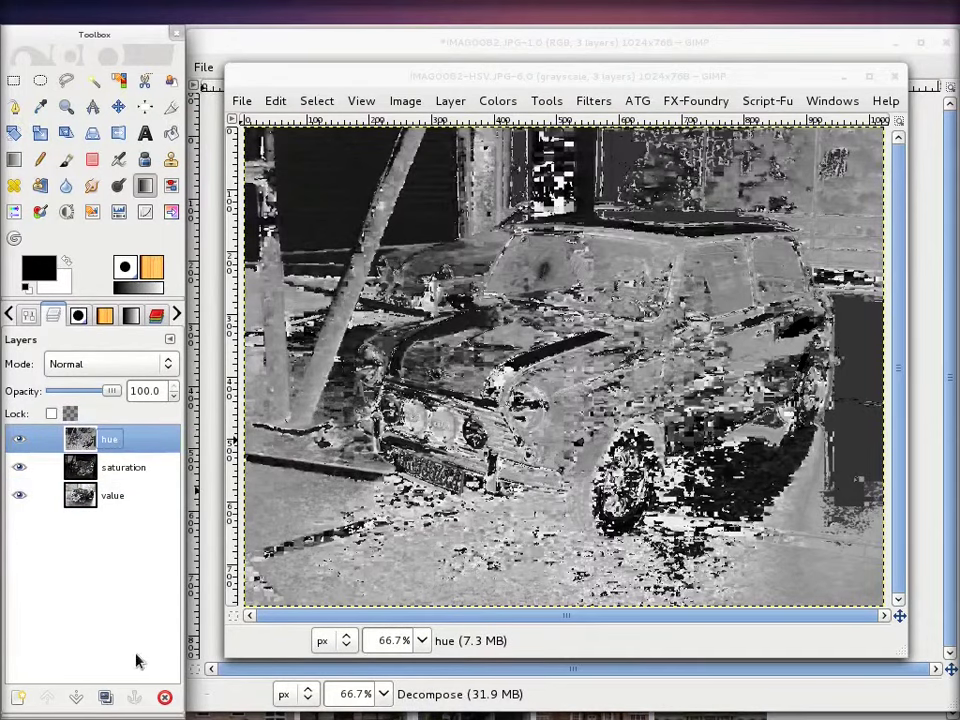
pyautogui.click(165, 697)
pyautogui.press('pageup')
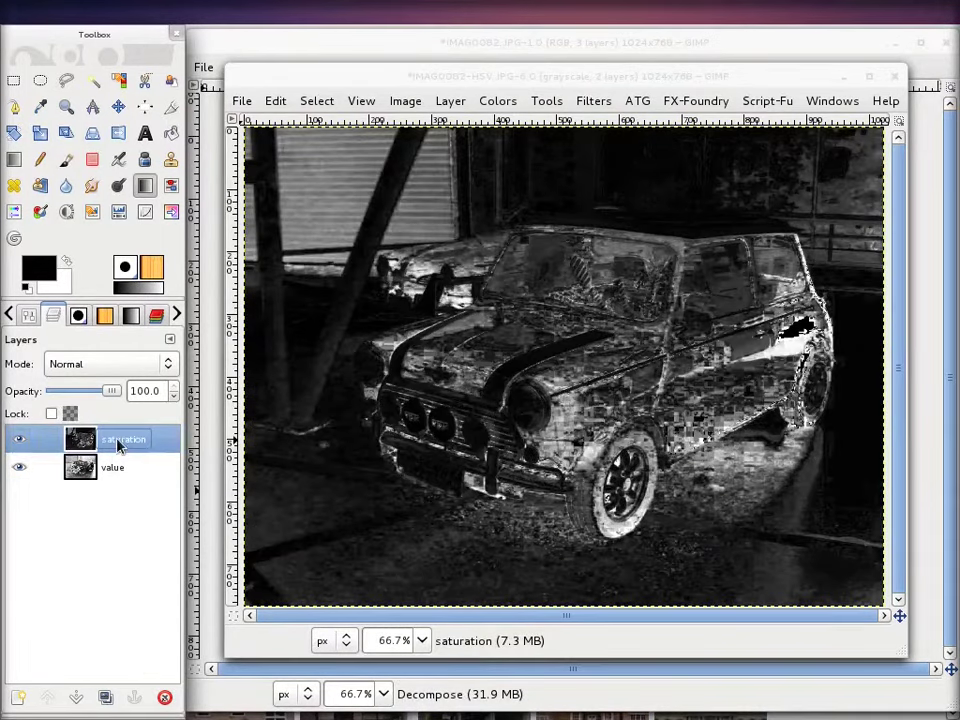
pyautogui.click(166, 697)
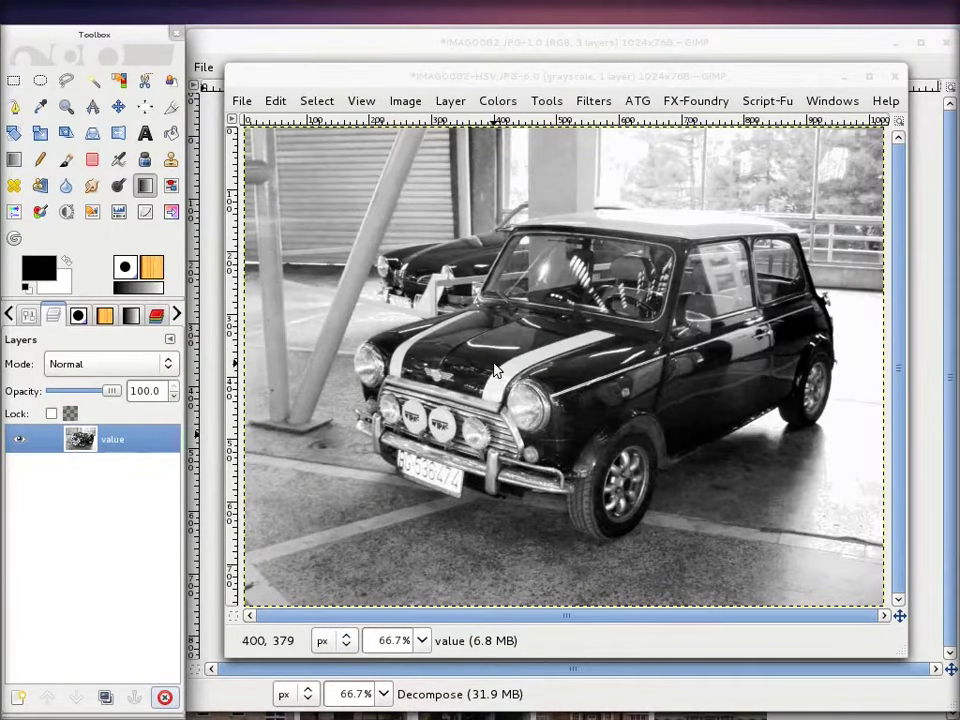
# - Select the entire value image and copy it to the clipboard
pyautogui.moveTo(449, 76)
pyautogui.mouseDown()
pyautogui.moveTo(500, 76)
pyautogui.moveTo(451, 76)
pyautogui.mouseUp()
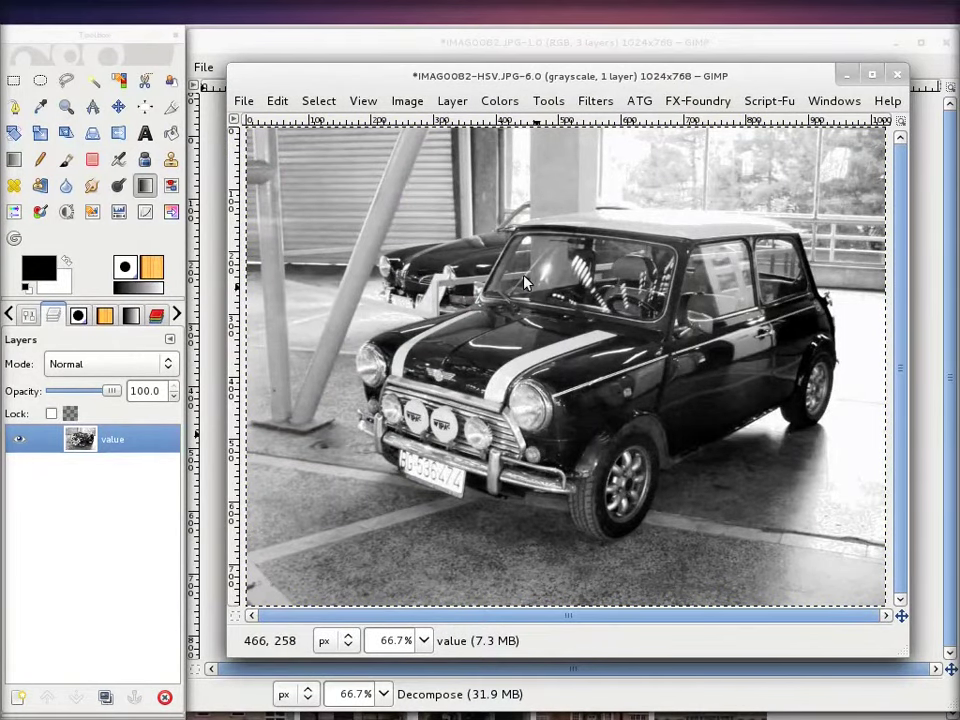
pyautogui.click(318, 101)
pyautogui.click(326, 124)
pyautogui.hotkey('ctrl', 'c')
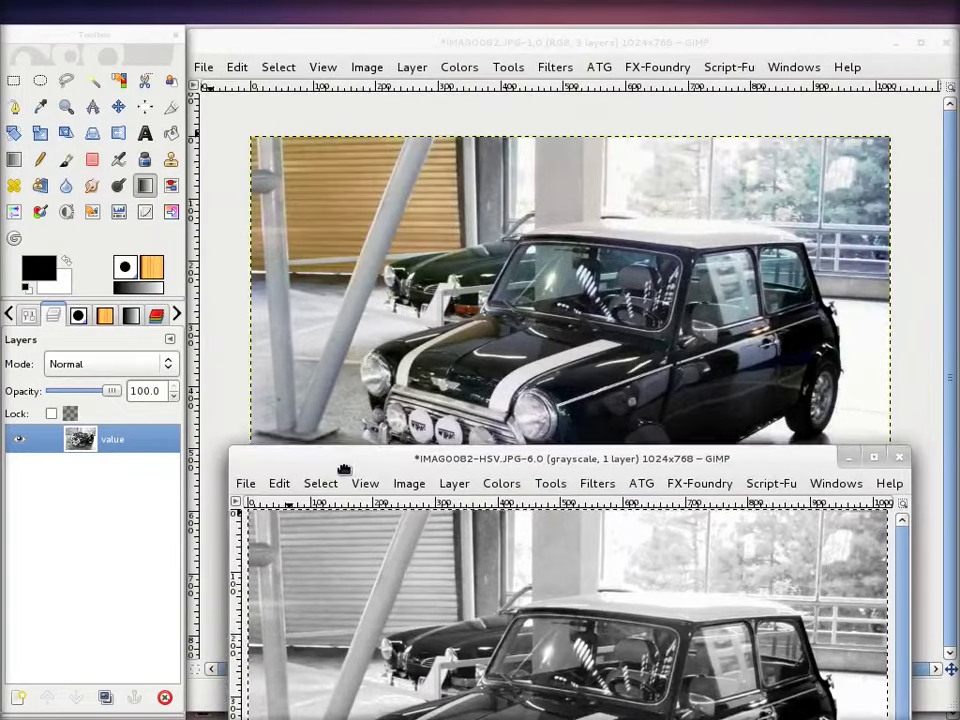
# - Paste the value image into the colour photo and anchor it to the Decompose layer
pyautogui.moveTo(333, 83); pyautogui.dragTo(340, 507)
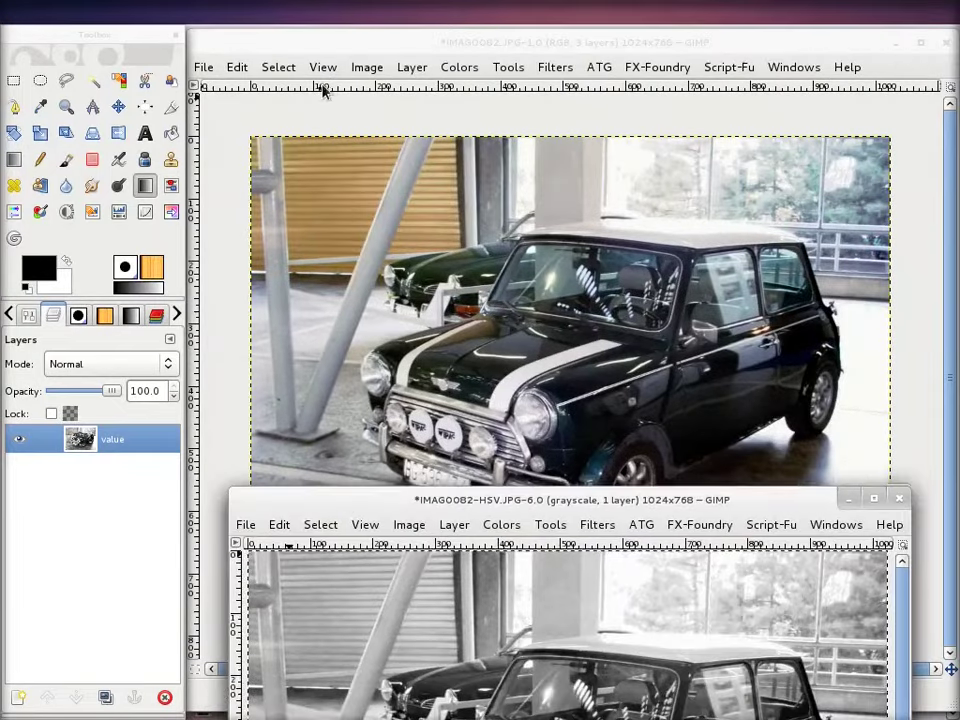
pyautogui.click(340, 52)
pyautogui.rightClick(430, 378)
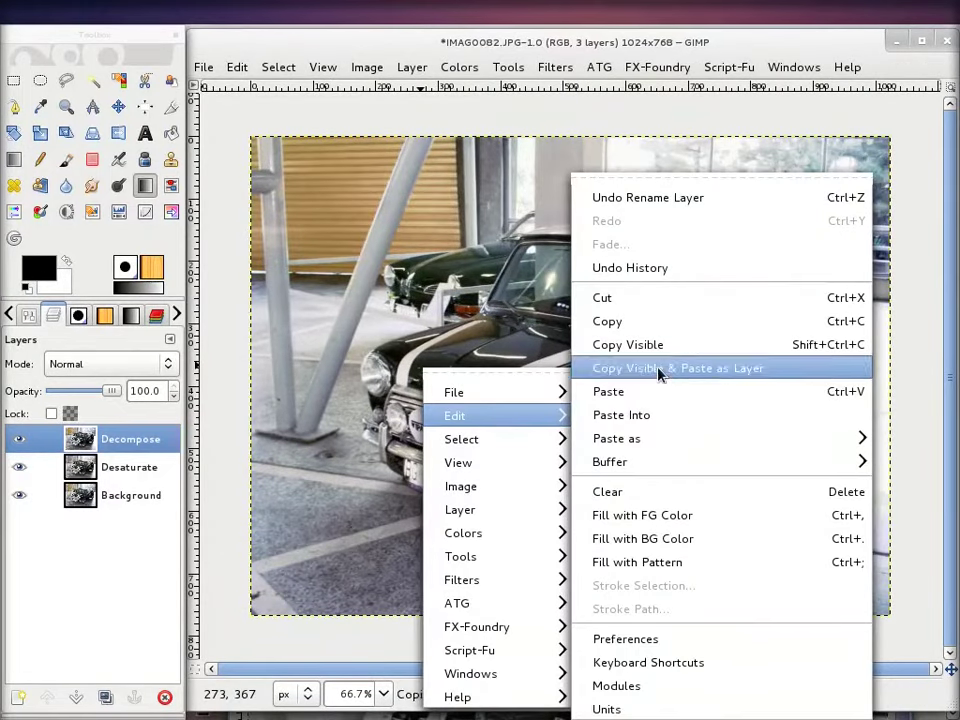
pyautogui.click(659, 400)
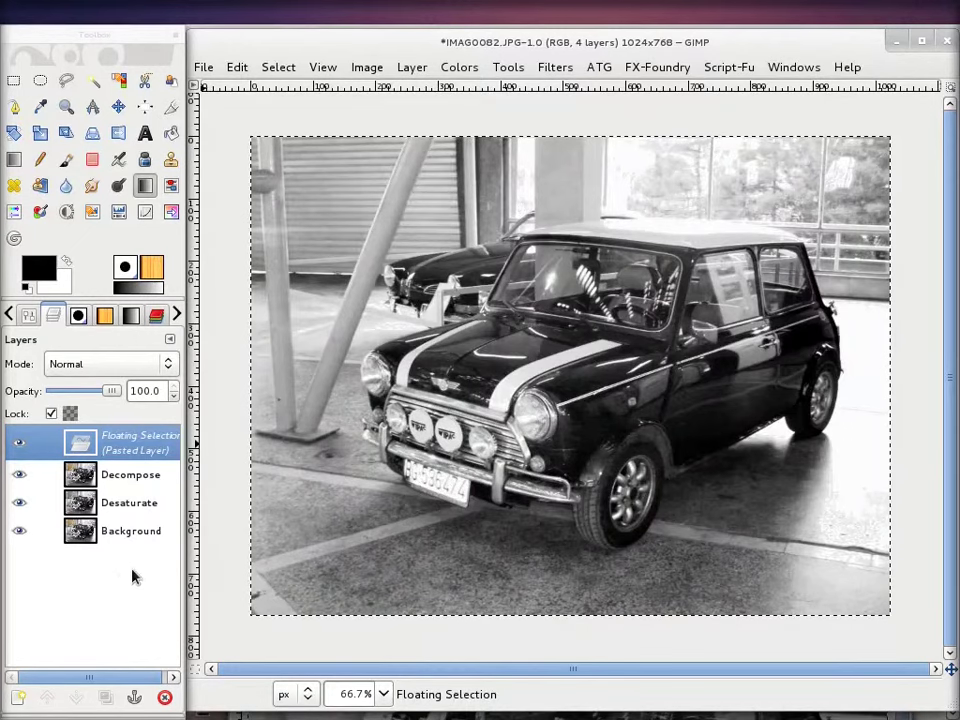
pyautogui.click(131, 700)
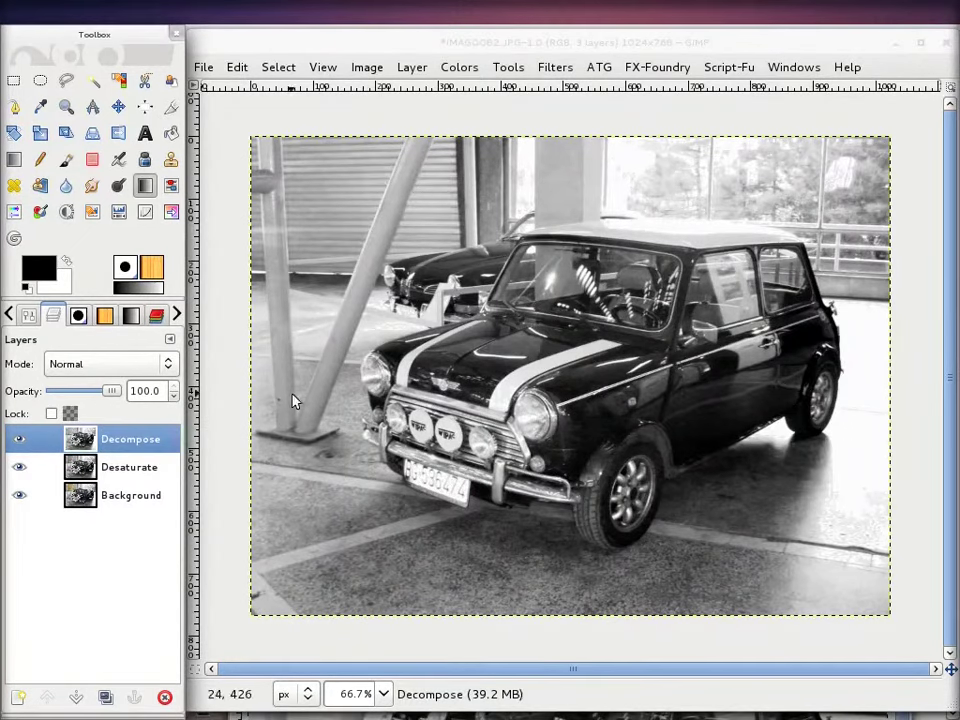
# - Toggle the Decompose layer's visibility repeatedly to compare, leaving it visible
pyautogui.click(16, 441)
pyautogui.click(16, 441)
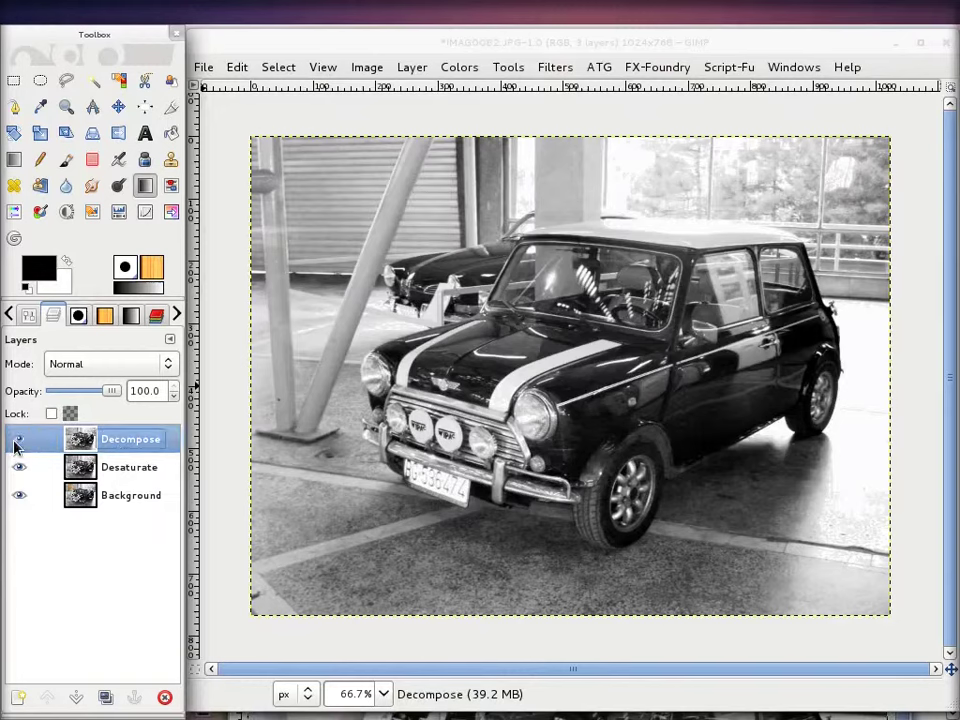
pyautogui.click(16, 441)
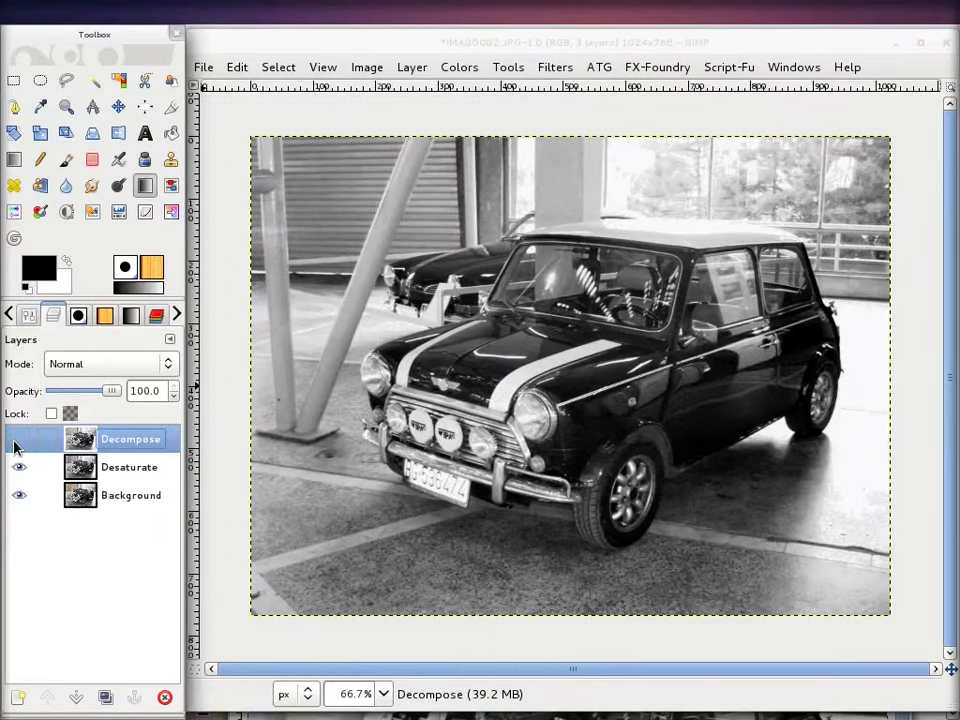
pyautogui.click(16, 442)
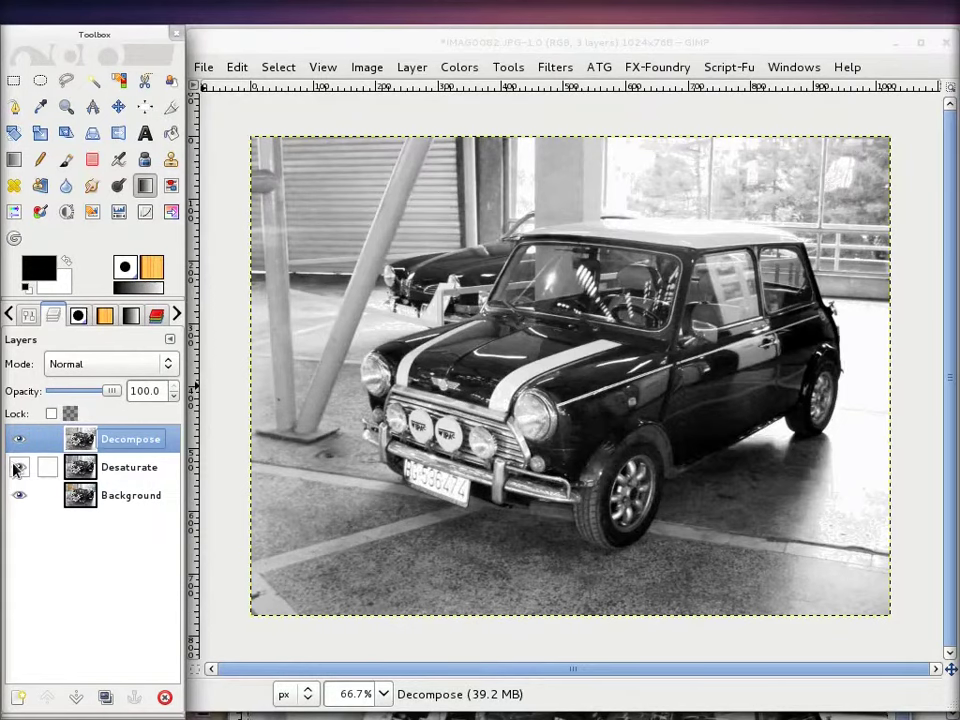
pyautogui.click(19, 441)
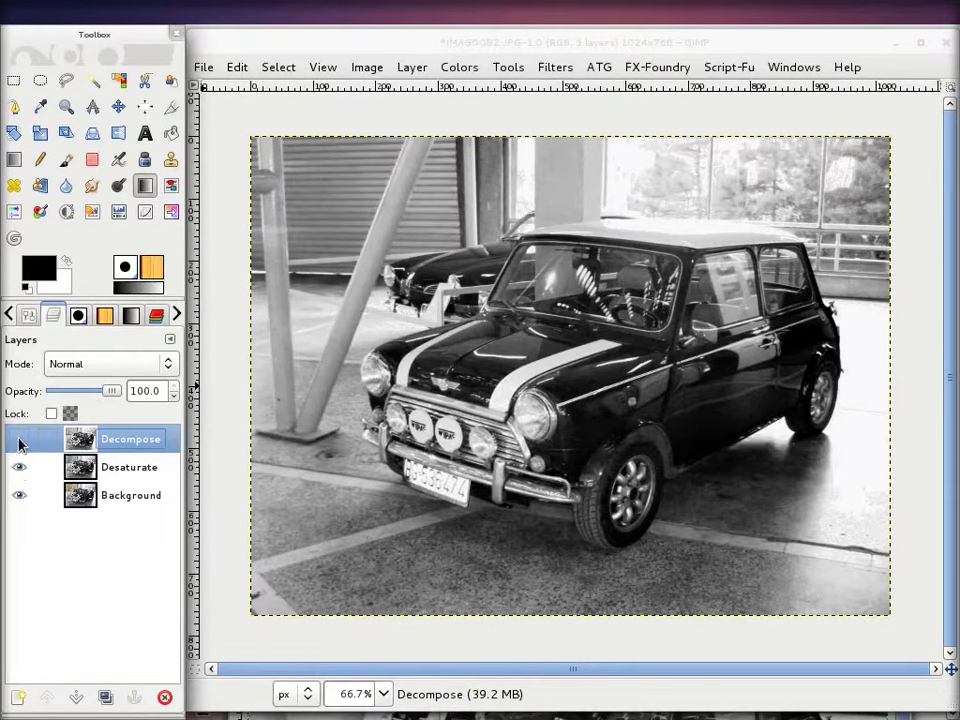
pyautogui.click(16, 442)
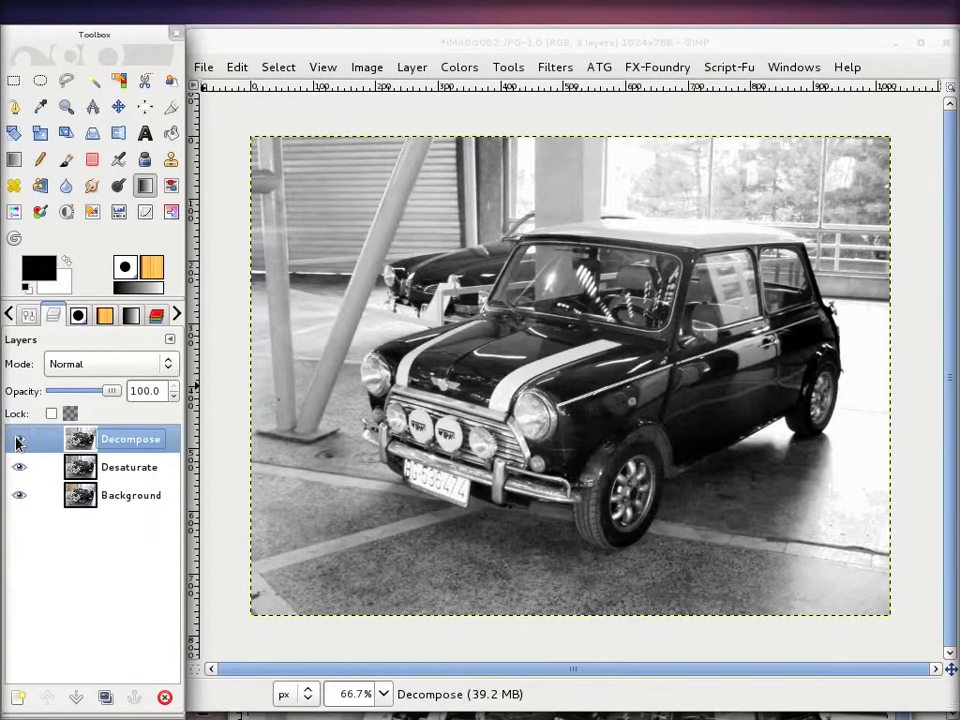
pyautogui.click(16, 442)
pyautogui.click(16, 442)
pyautogui.click(16, 442)
pyautogui.click(16, 442)
pyautogui.click(16, 442)
pyautogui.click(16, 442)
pyautogui.click(540, 253)
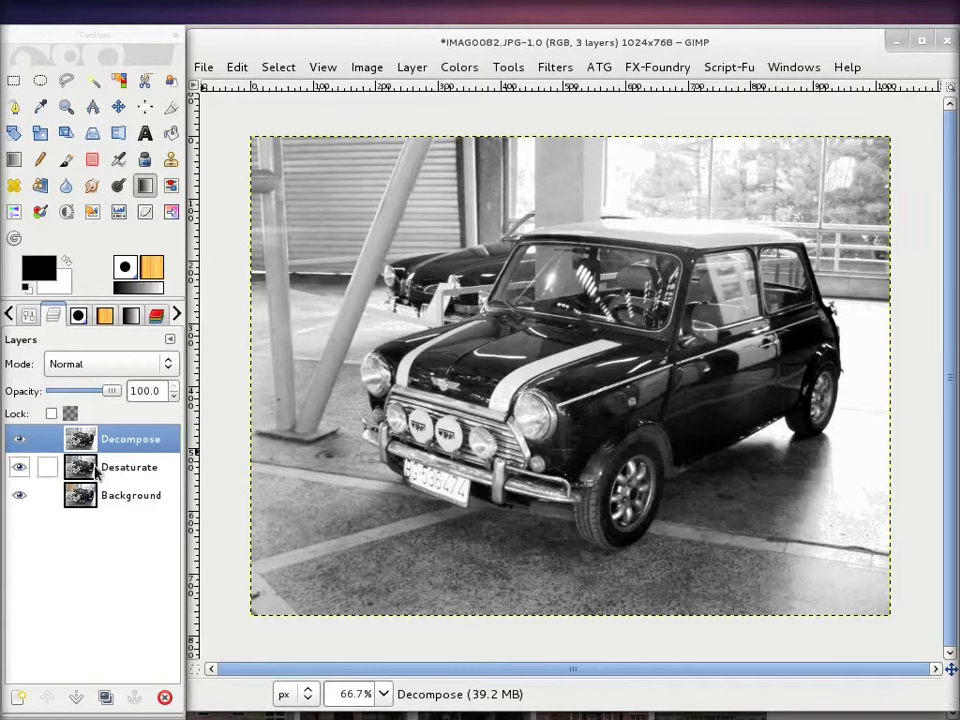
# - Duplicate Background, raise the copy to the top, and open FX-Foundry photo effects
pyautogui.click(123, 498)
pyautogui.click(105, 697)
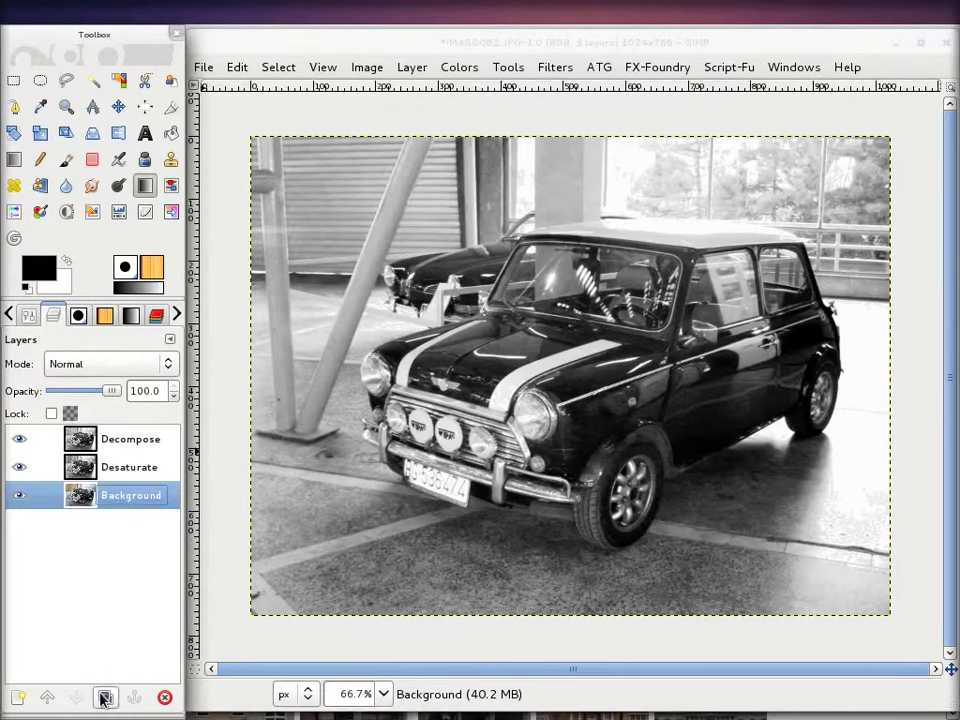
pyautogui.click(48, 697)
pyautogui.click(48, 697)
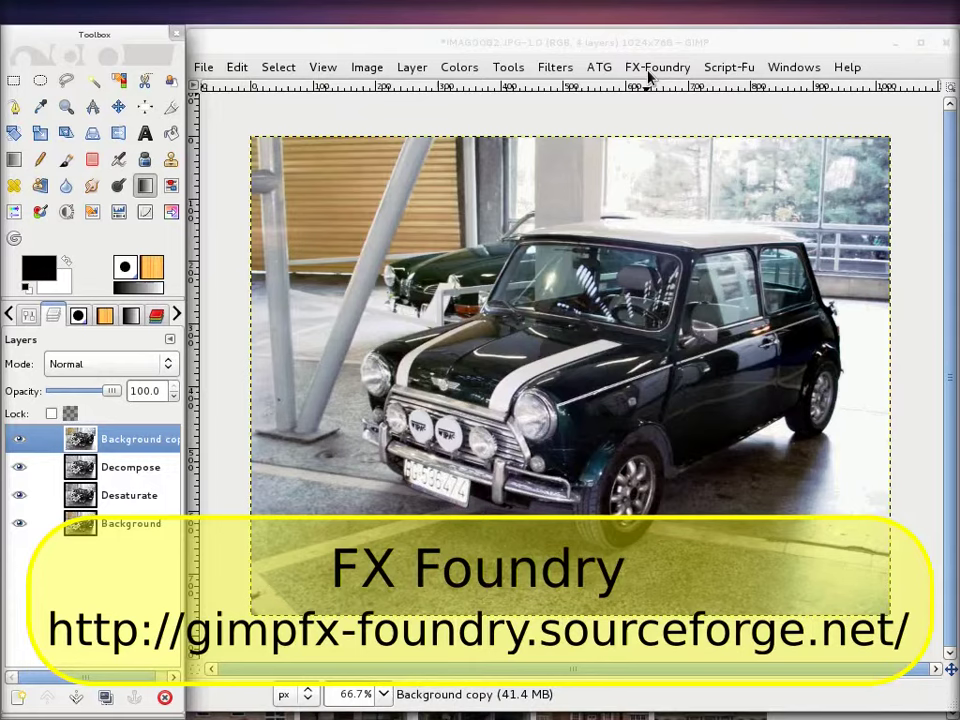
pyautogui.click(650, 77)
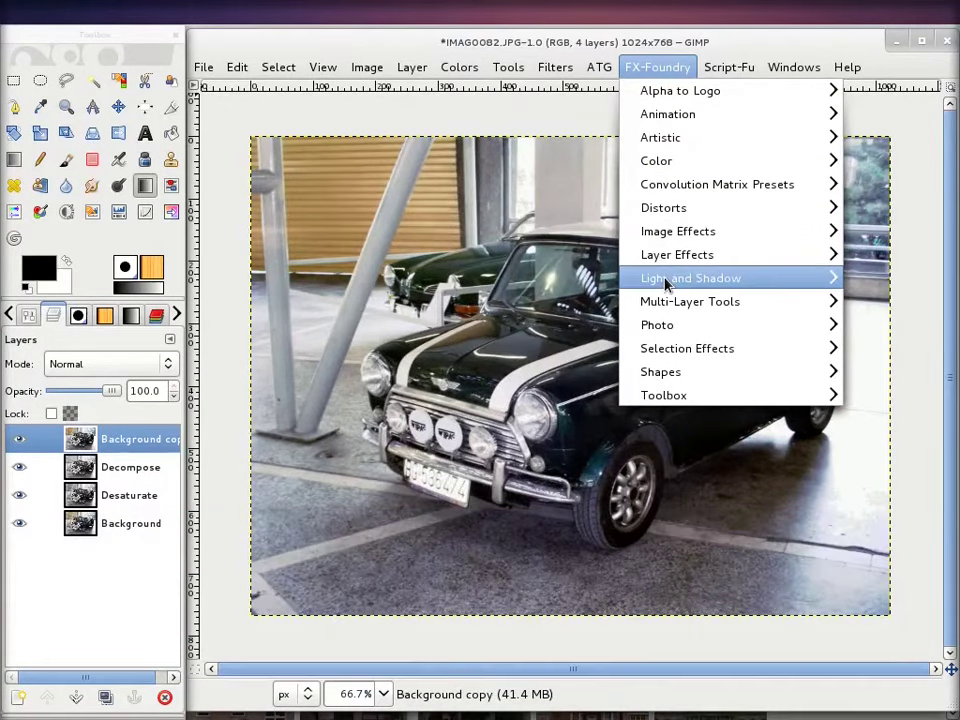
pyautogui.moveTo(657, 325)
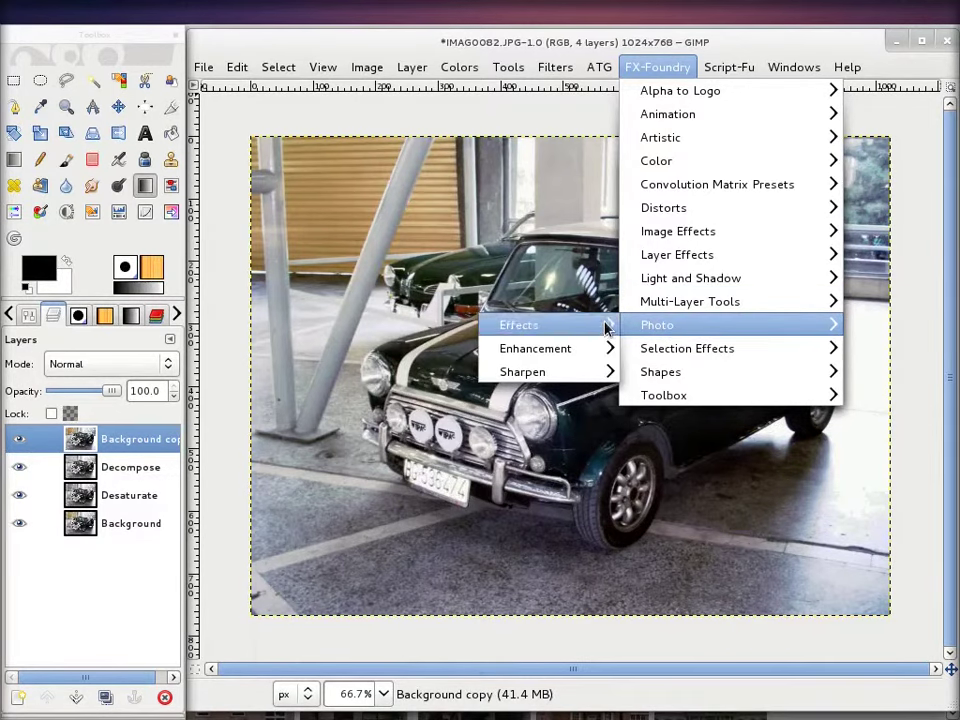
pyautogui.moveTo(540, 325)
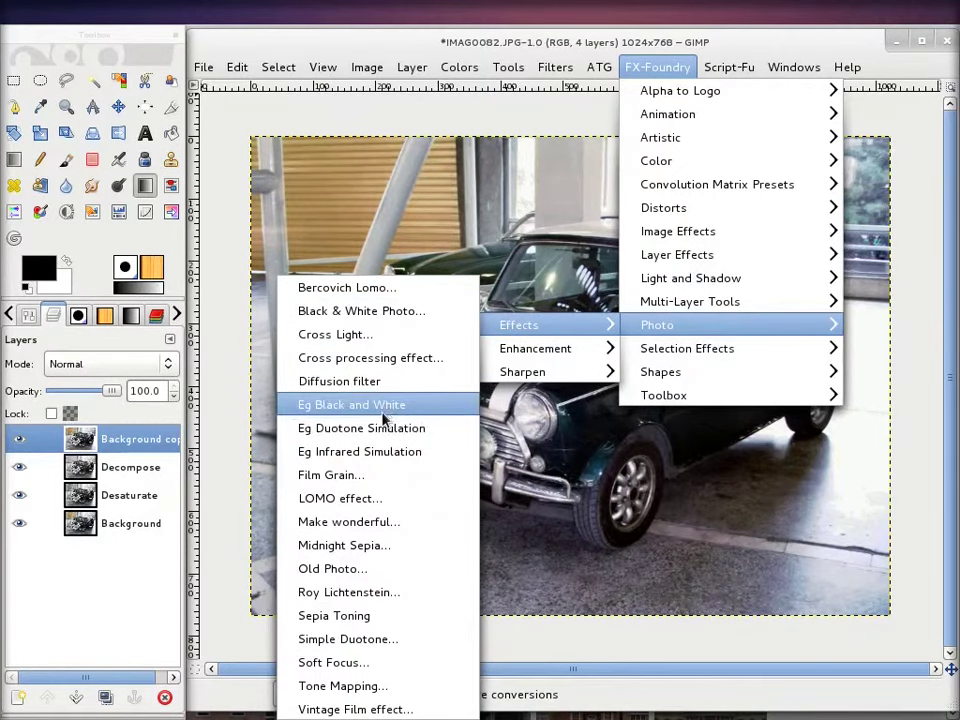
# - Apply the Black & White Photo effect to the image with Defocus enabled
pyautogui.click(367, 312)
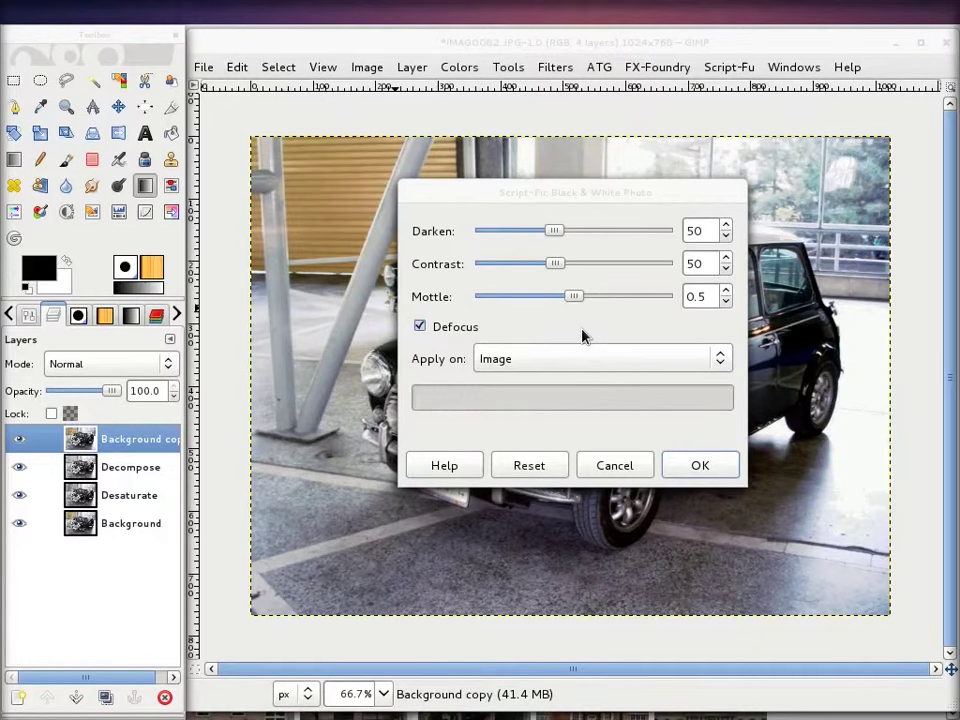
pyautogui.moveTo(634, 193); pyautogui.dragTo(545, 275)
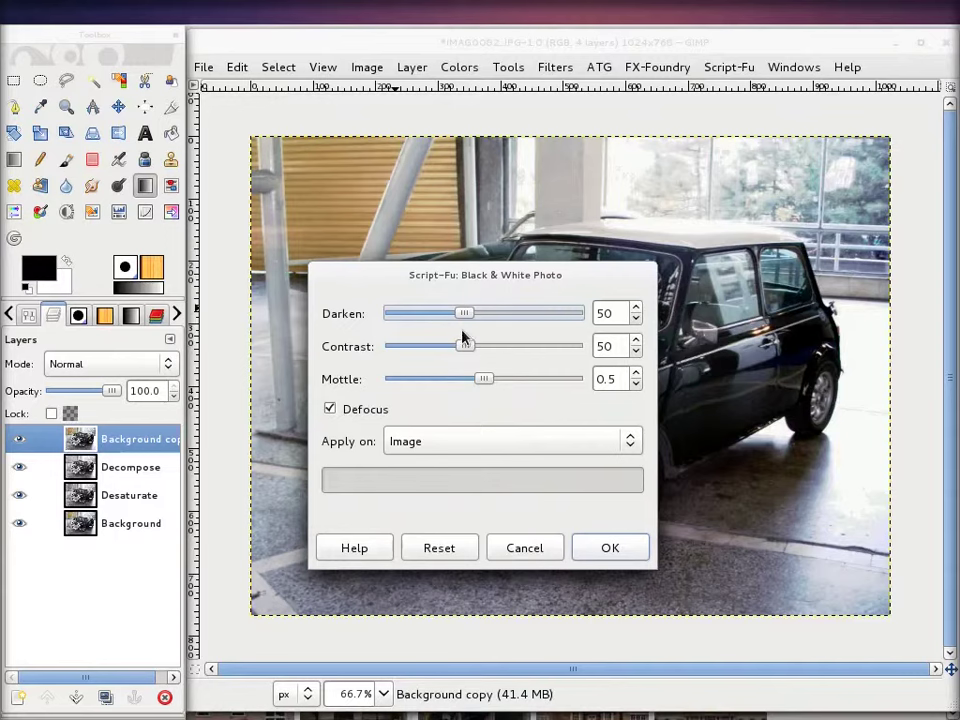
pyautogui.click(626, 441)
pyautogui.click(626, 441)
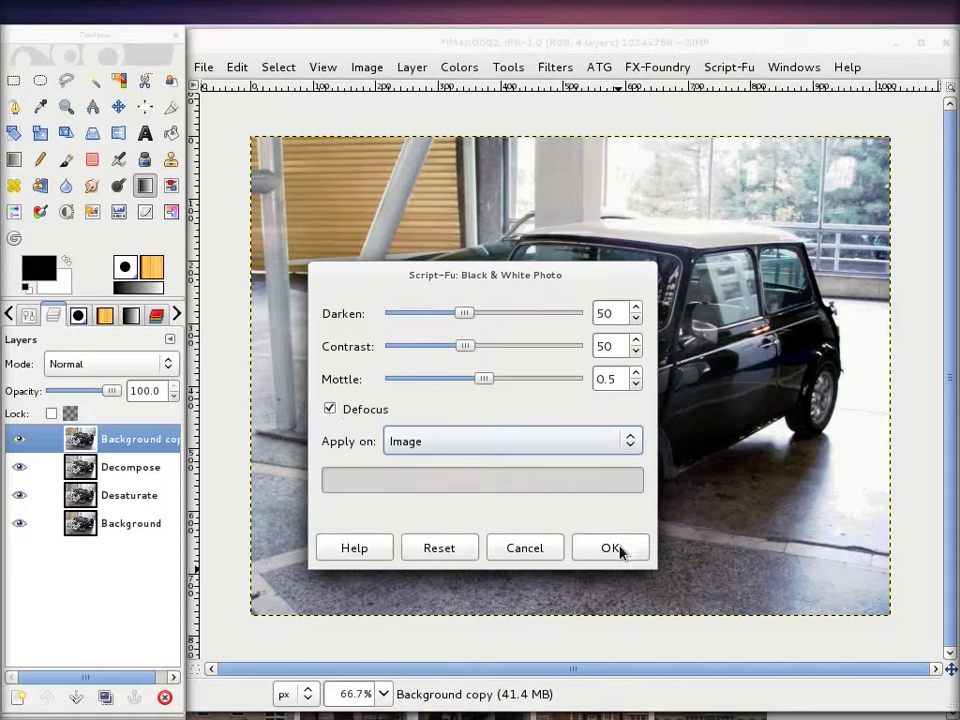
pyautogui.doubleClick(330, 410)
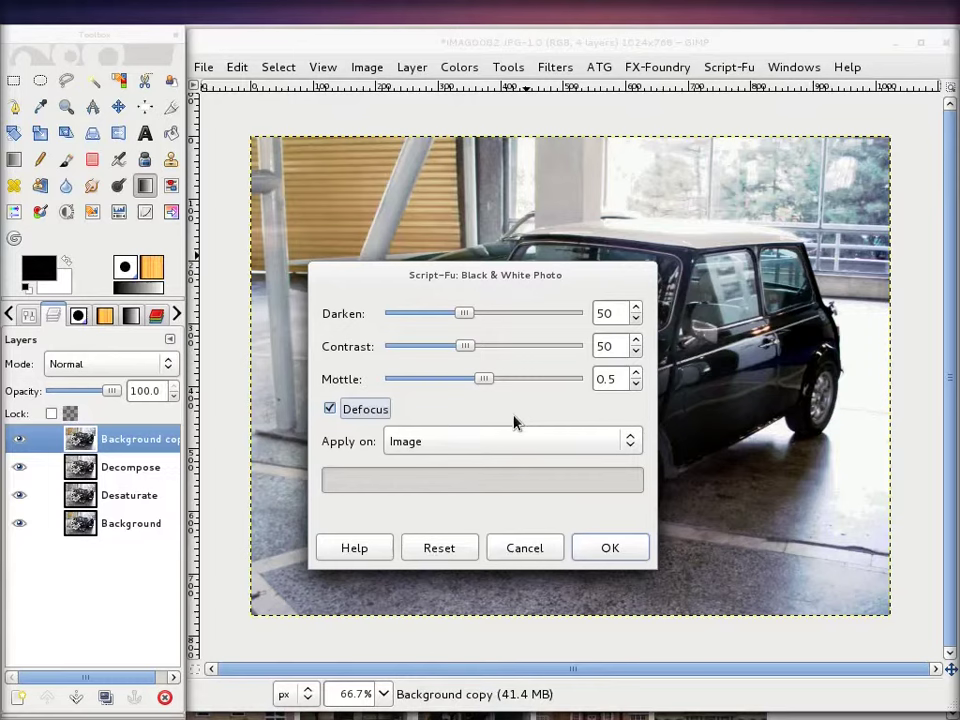
pyautogui.click(608, 550)
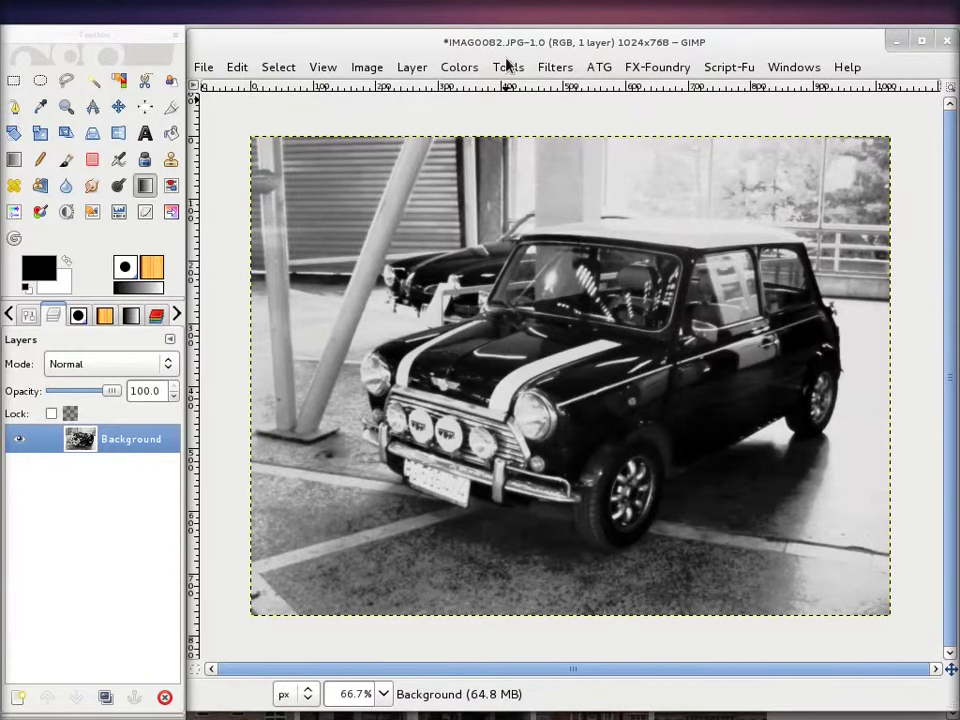
pyautogui.moveTo(502, 44)
pyautogui.mouseDown()
pyautogui.moveTo(481, 62)
pyautogui.moveTo(507, 59)
pyautogui.mouseUp()
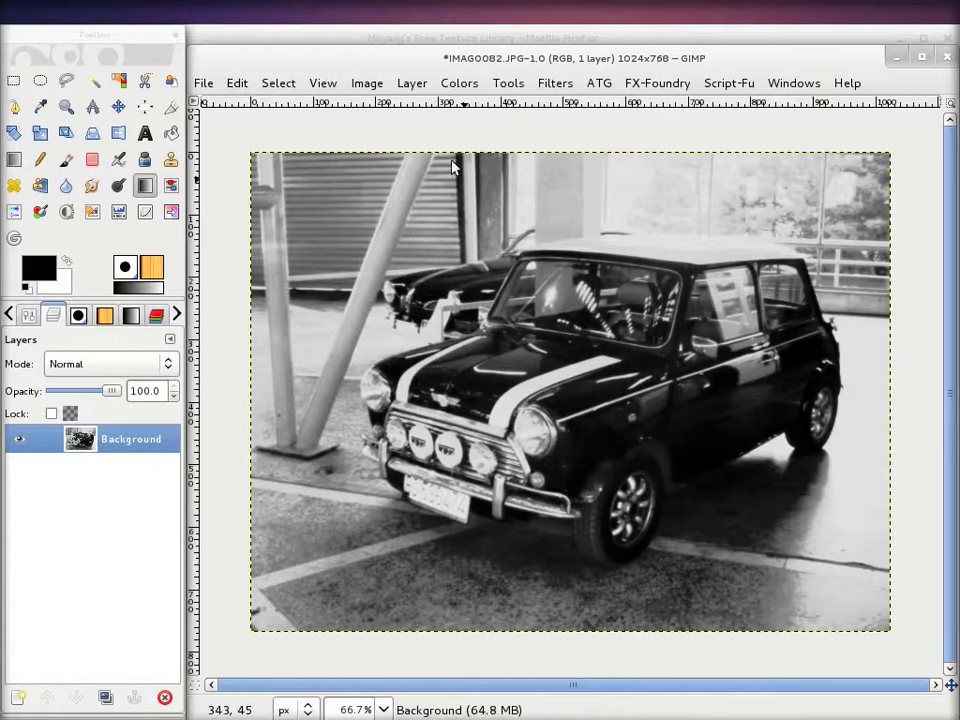
# - Undo that effect and apply Eg Black and White with the B&W + GREEN filter
pyautogui.click(236, 83)
pyautogui.click(270, 103)
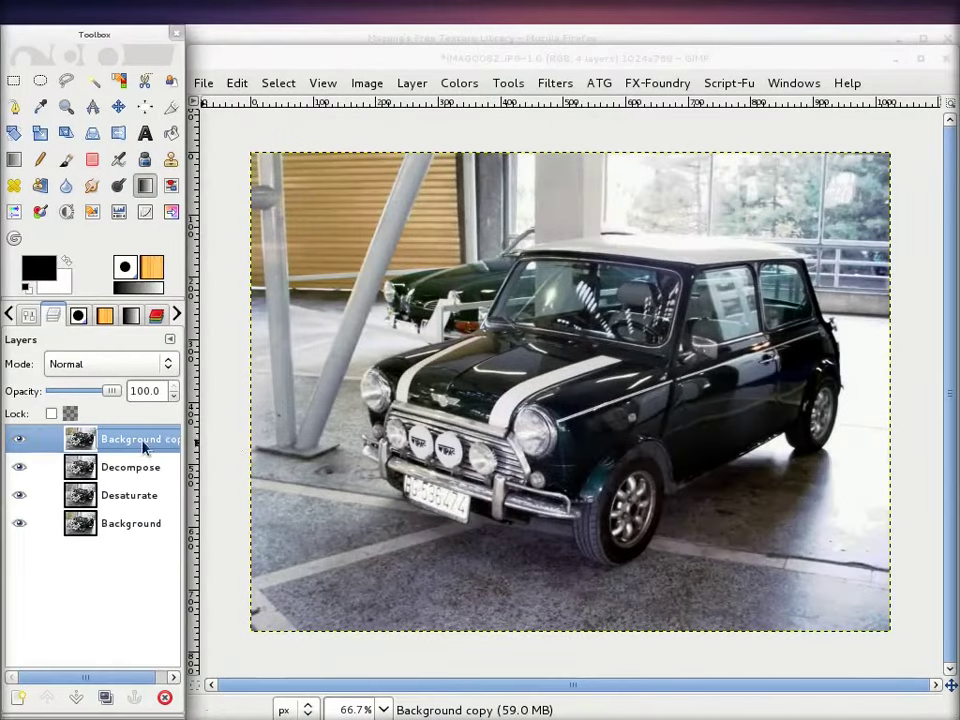
pyautogui.click(657, 84)
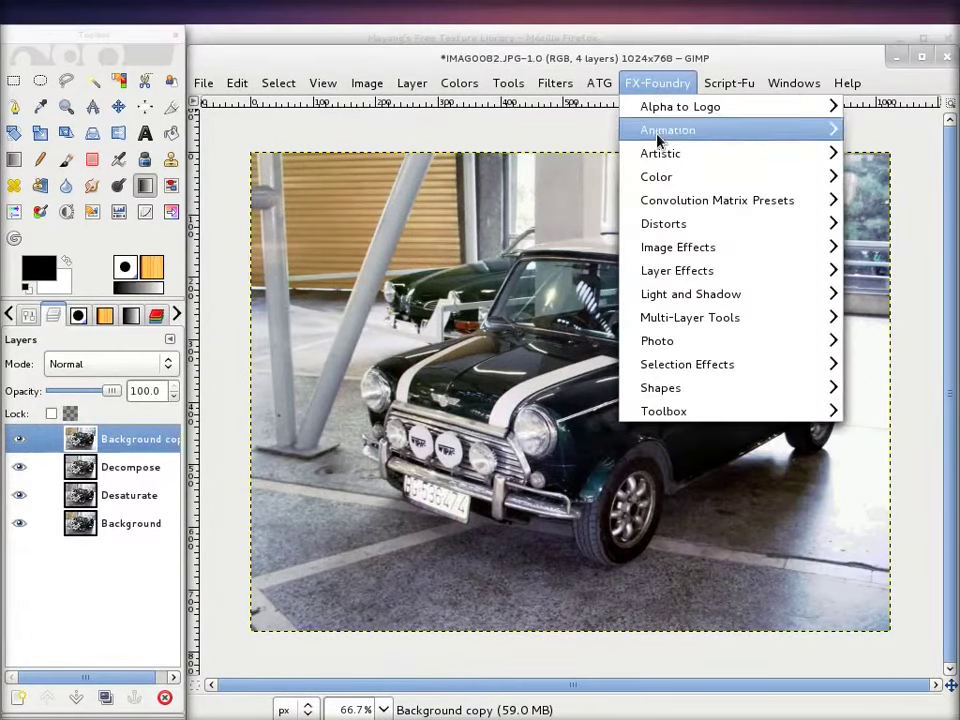
pyautogui.moveTo(690, 341)
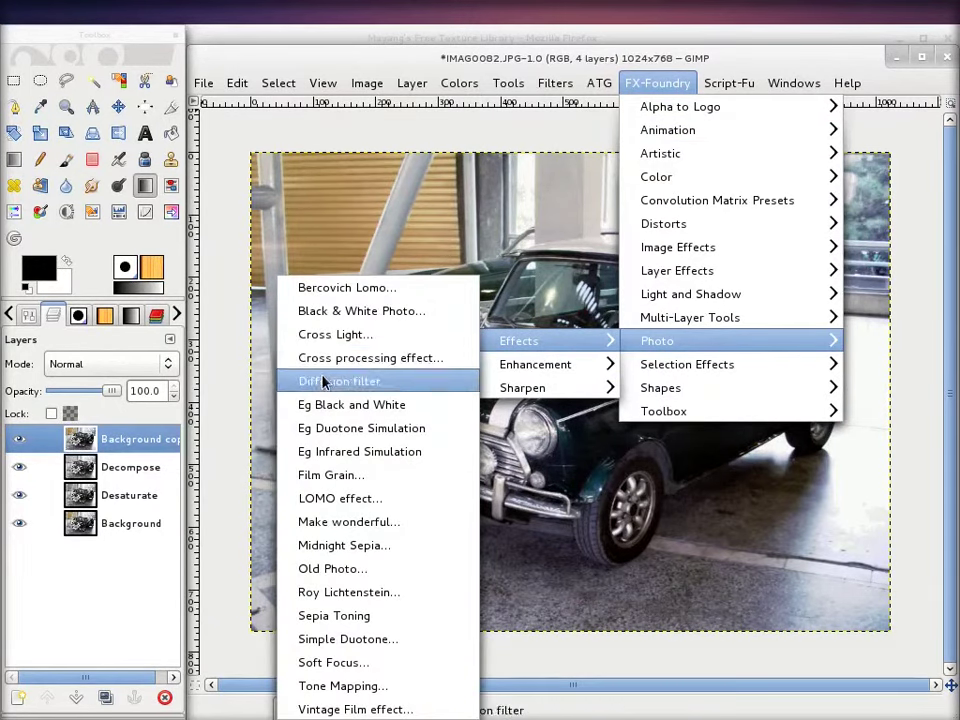
pyautogui.click(332, 405)
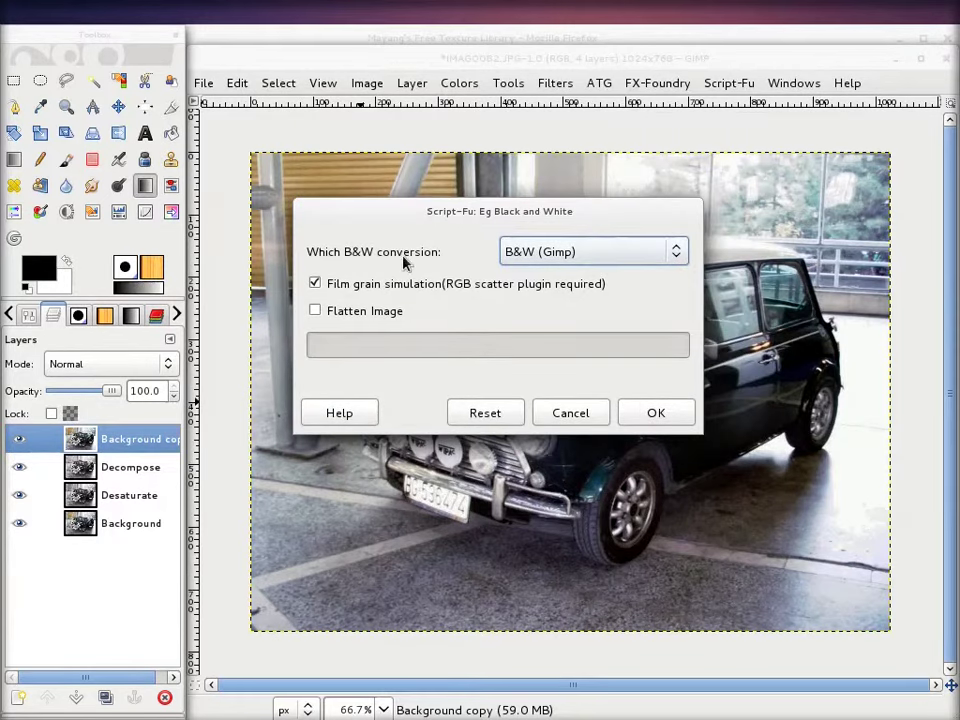
pyautogui.click(671, 257)
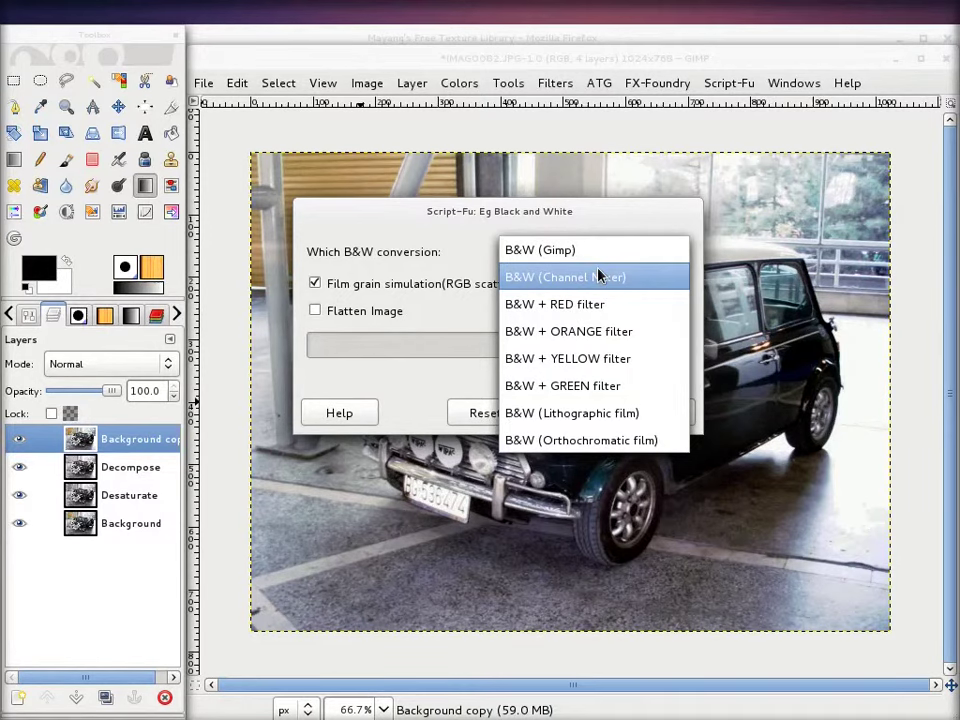
pyautogui.click(611, 386)
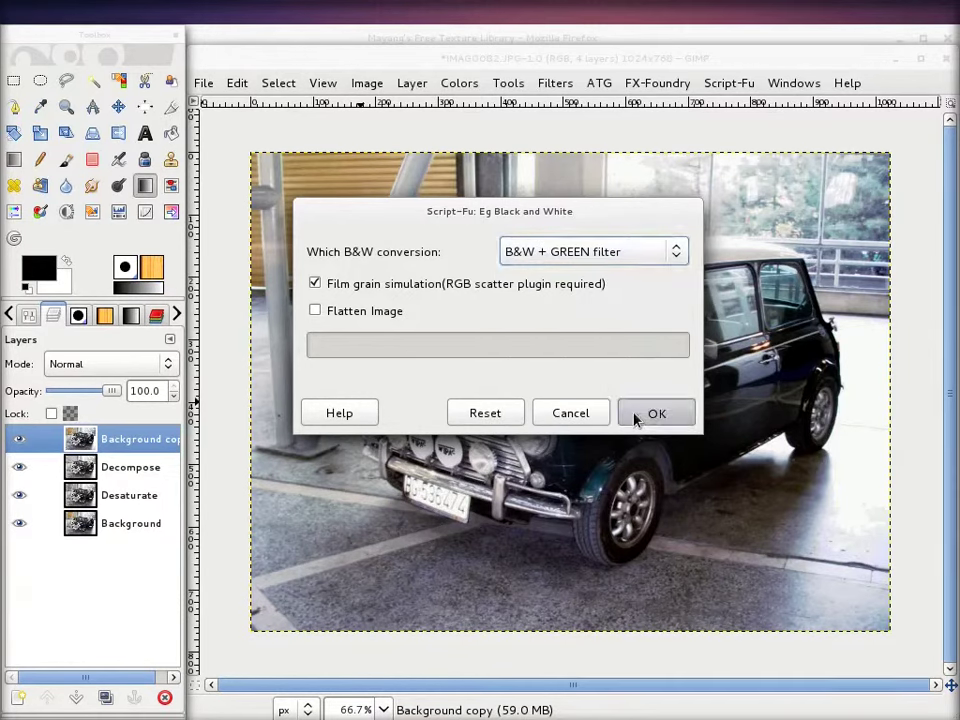
pyautogui.click(635, 417)
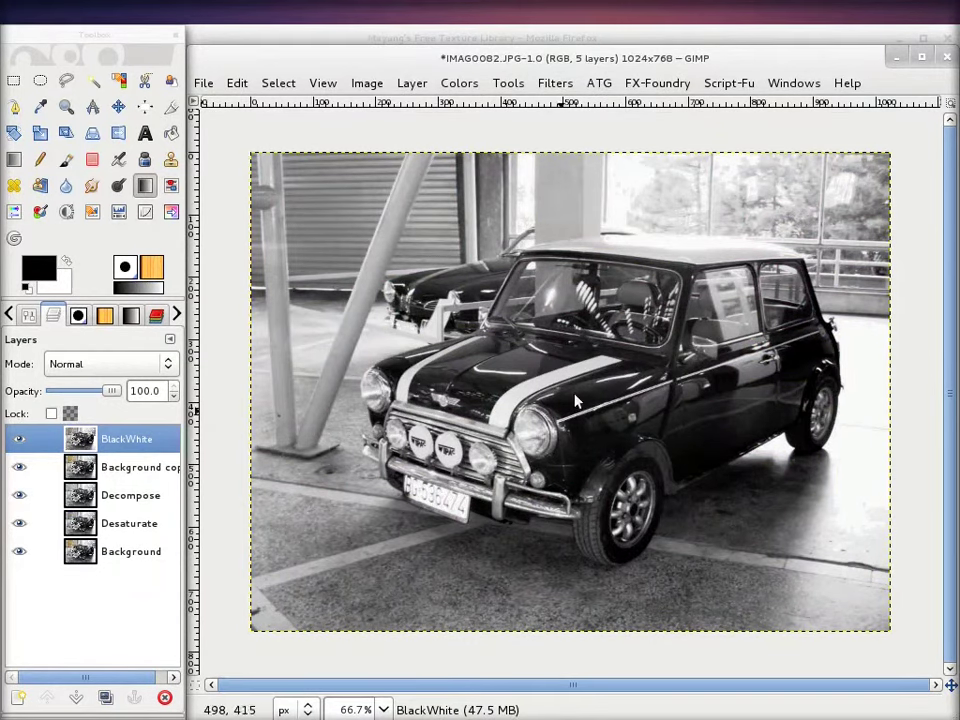
# - Hide the Background copy layer and toggle BlackWhite on and off, zooming in to compare
pyautogui.click(18, 469)
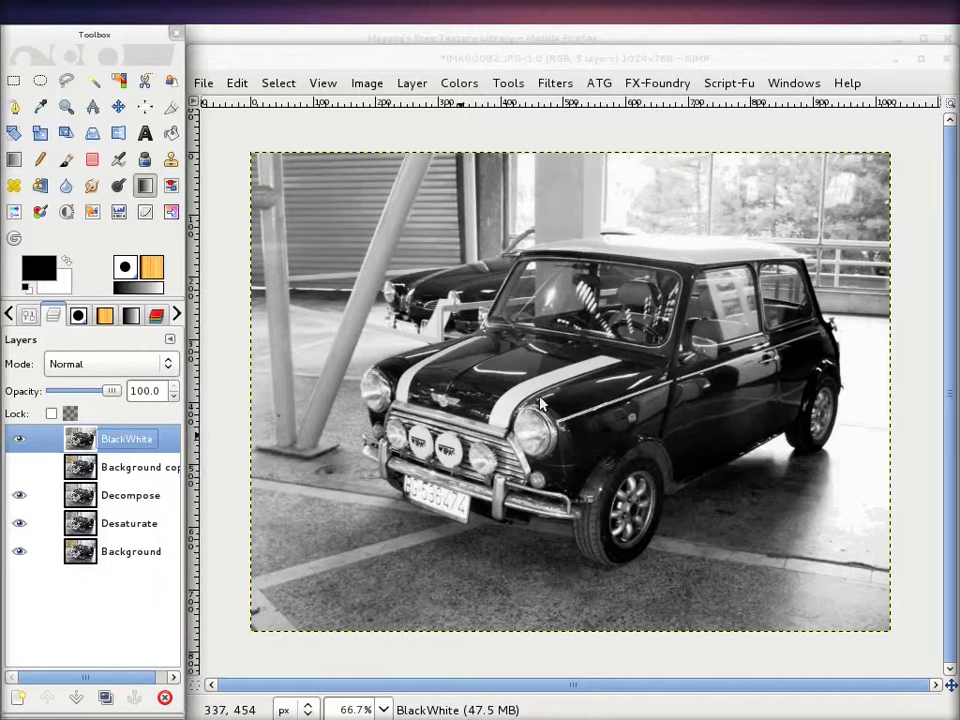
pyautogui.click(18, 441)
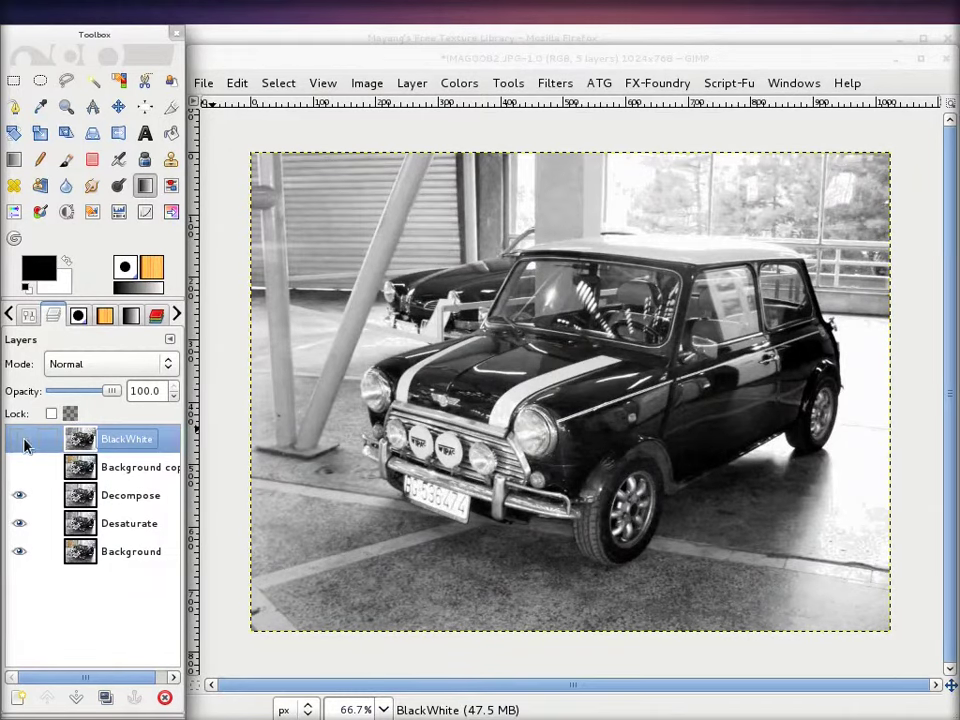
pyautogui.click(20, 440)
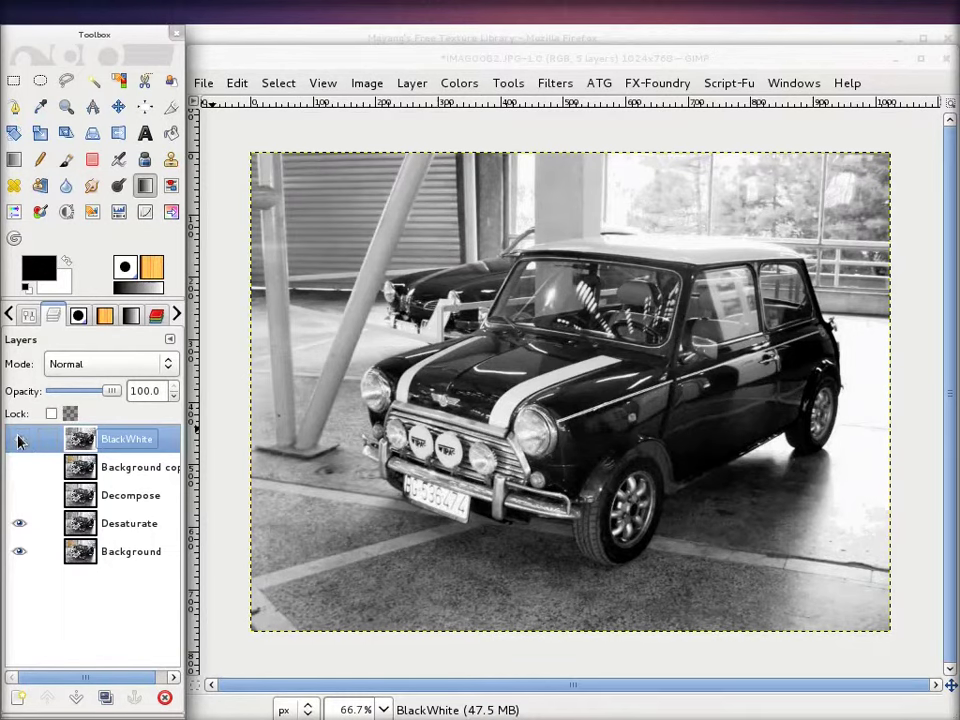
pyautogui.click(20, 440)
pyautogui.click(20, 440)
pyautogui.click(20, 440)
pyautogui.click(20, 440)
pyautogui.click(20, 440)
pyautogui.scroll(1, 418, 365)
pyautogui.scroll(1, 428, 262)
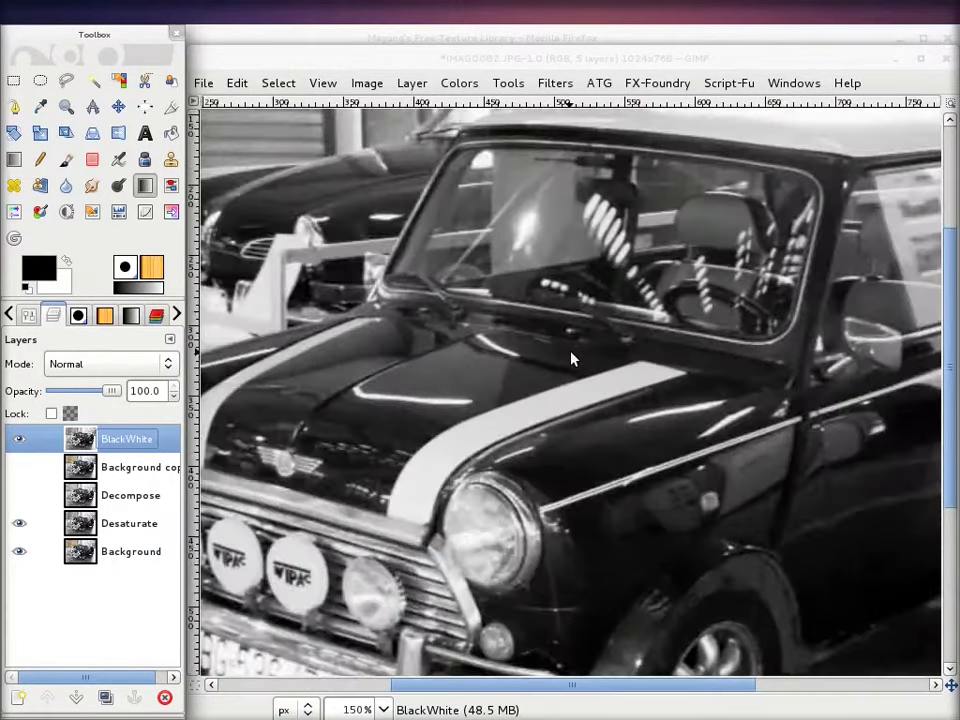
pyautogui.scroll(2, 574, 358)
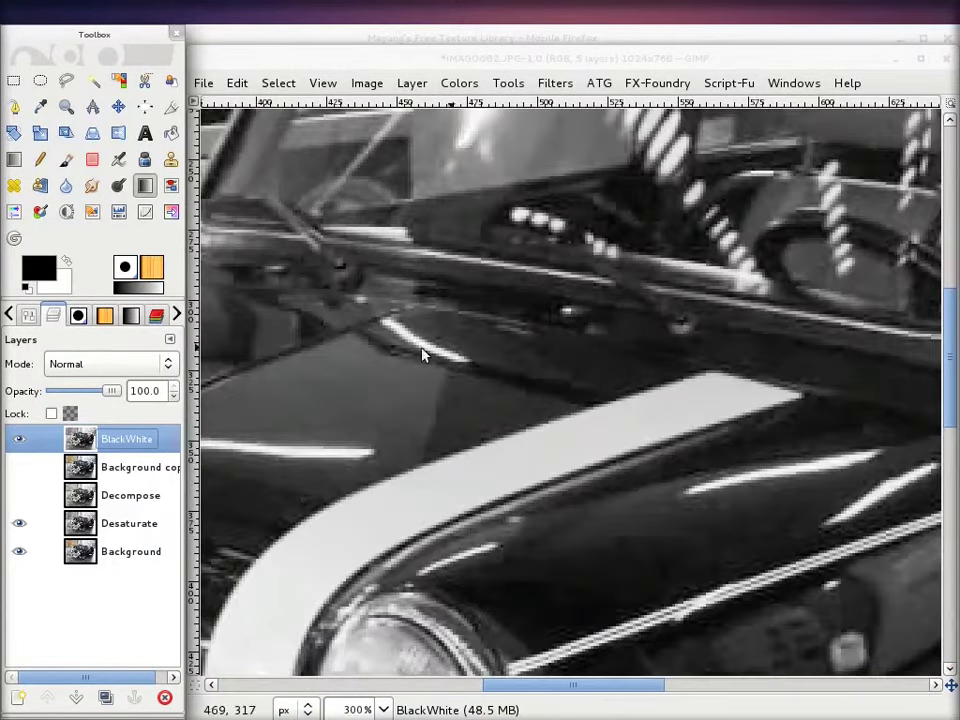
pyautogui.click(19, 440)
pyautogui.scroll(-3, 553, 405)
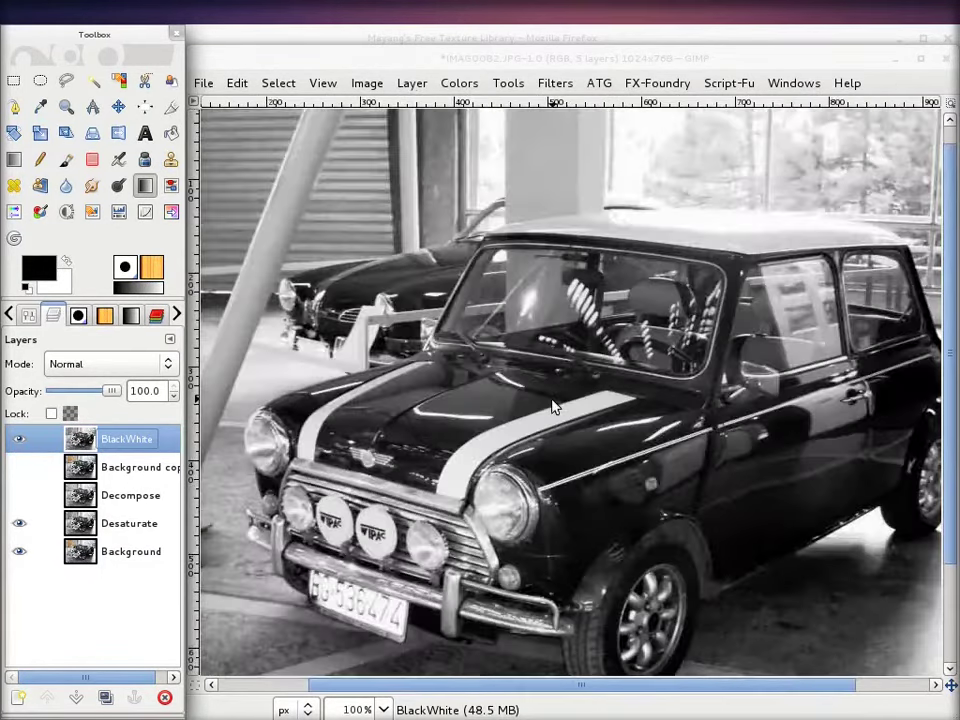
pyautogui.scroll(-1, 553, 405)
# - Compare the Decompose layer, leaving Decompose hidden and BlackWhite visible on top
pyautogui.click(19, 495)
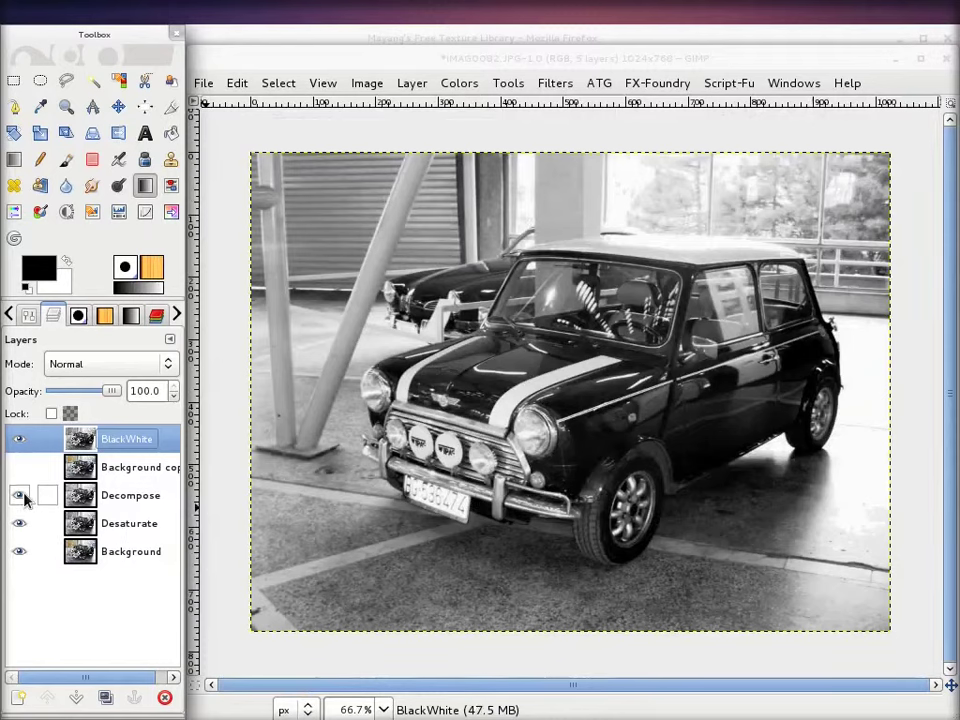
pyautogui.click(20, 442)
pyautogui.click(19, 496)
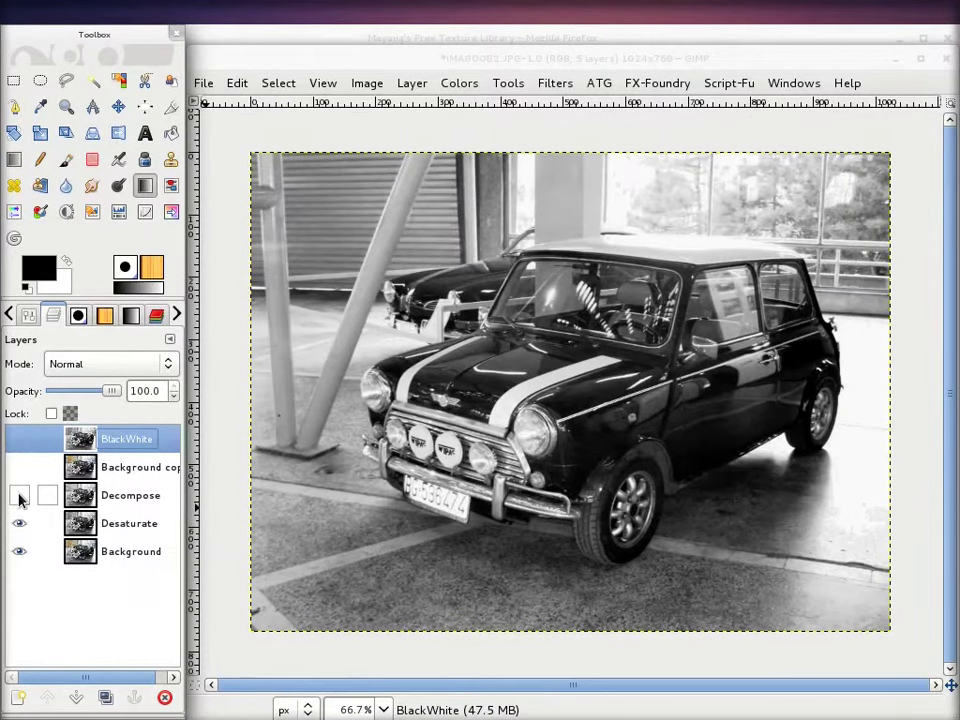
pyautogui.click(19, 496)
pyautogui.click(19, 496)
pyautogui.click(19, 496)
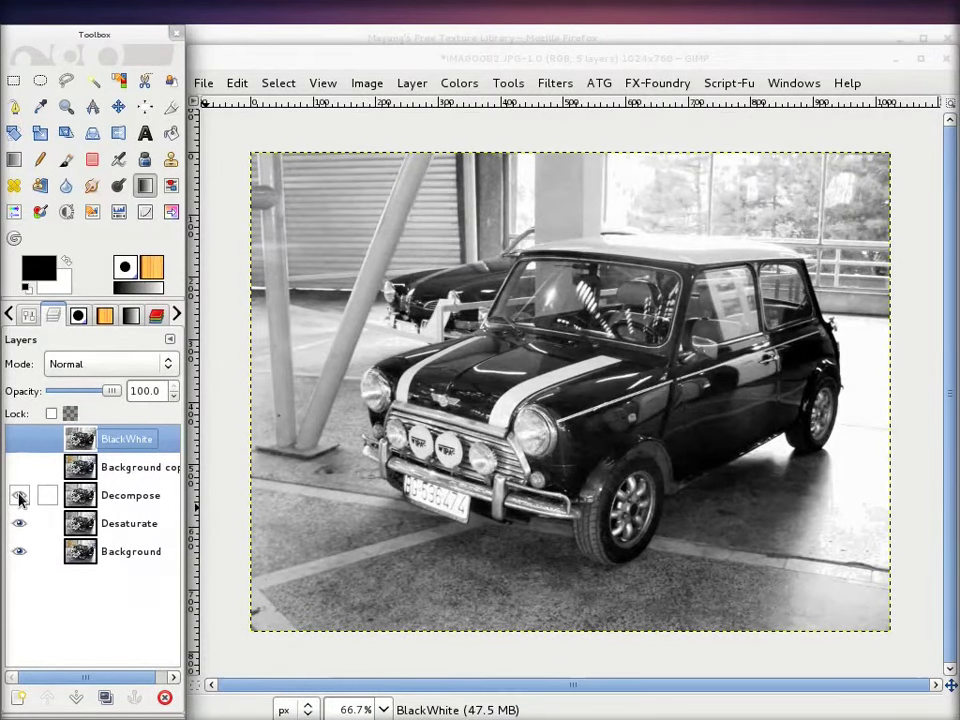
pyautogui.click(19, 496)
pyautogui.click(19, 496)
pyautogui.click(19, 496)
pyautogui.click(18, 439)
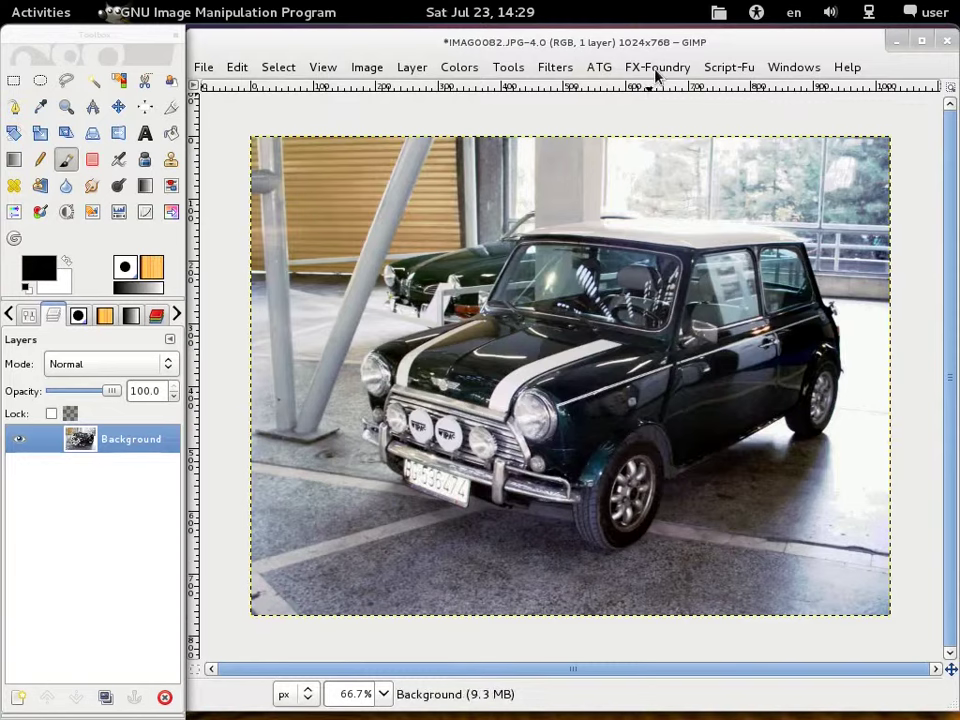
# - Bring up the FX-Foundry photo effects menu over the colour Mini photo
pyautogui.click(655, 71)
pyautogui.moveTo(540, 325)
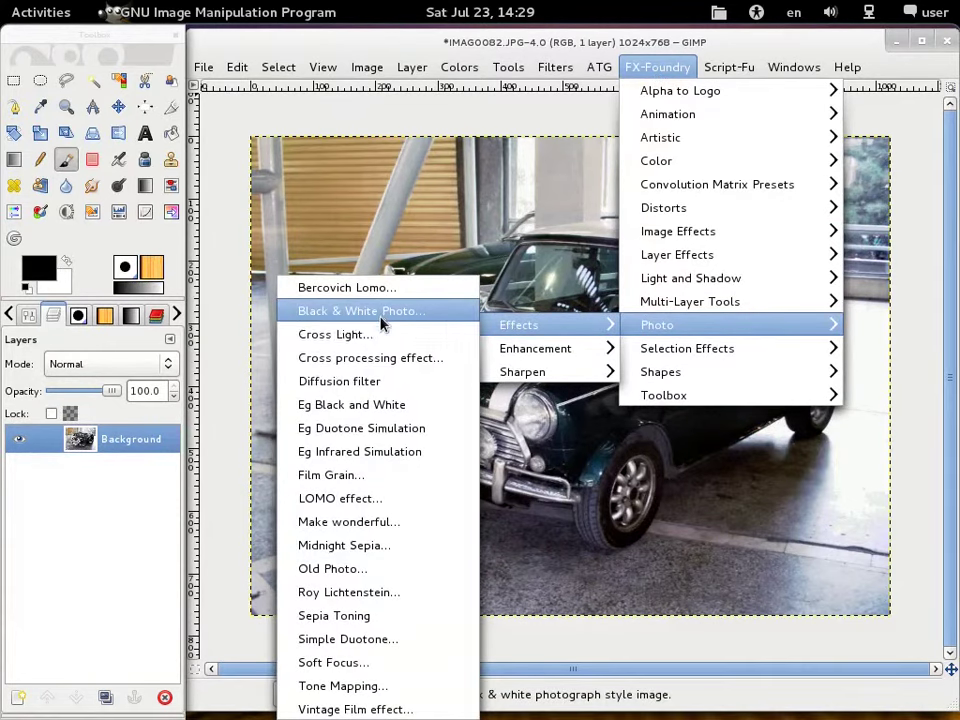
# - Create a defocused Black & White Photo copy, Untitled-7.0, and close the colour original unsaved
pyautogui.click(381, 312)
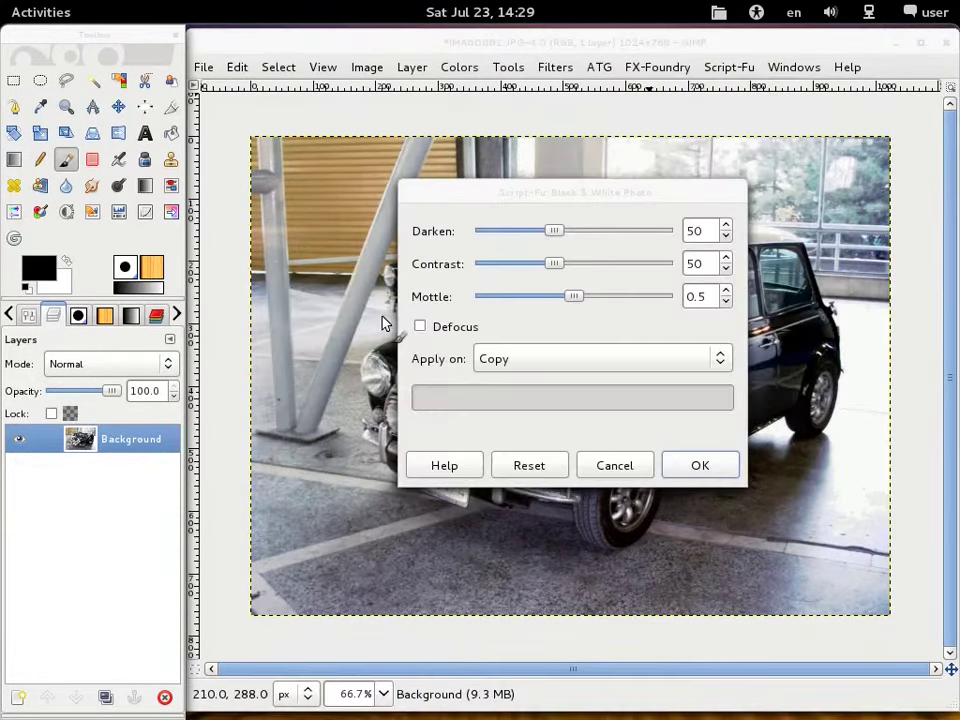
pyautogui.click(421, 326)
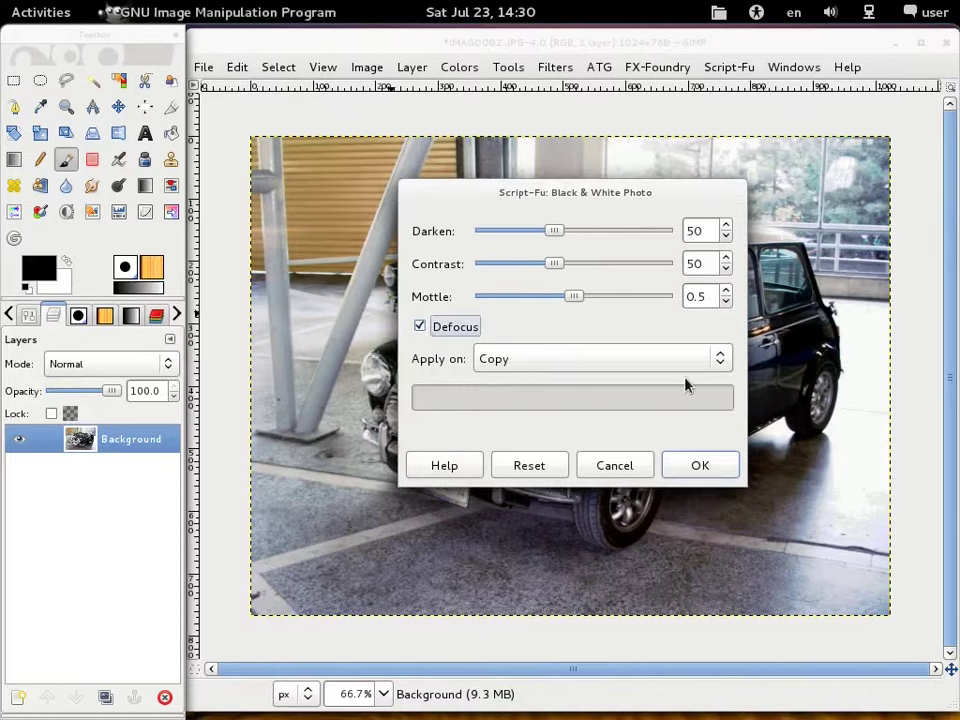
pyautogui.click(698, 465)
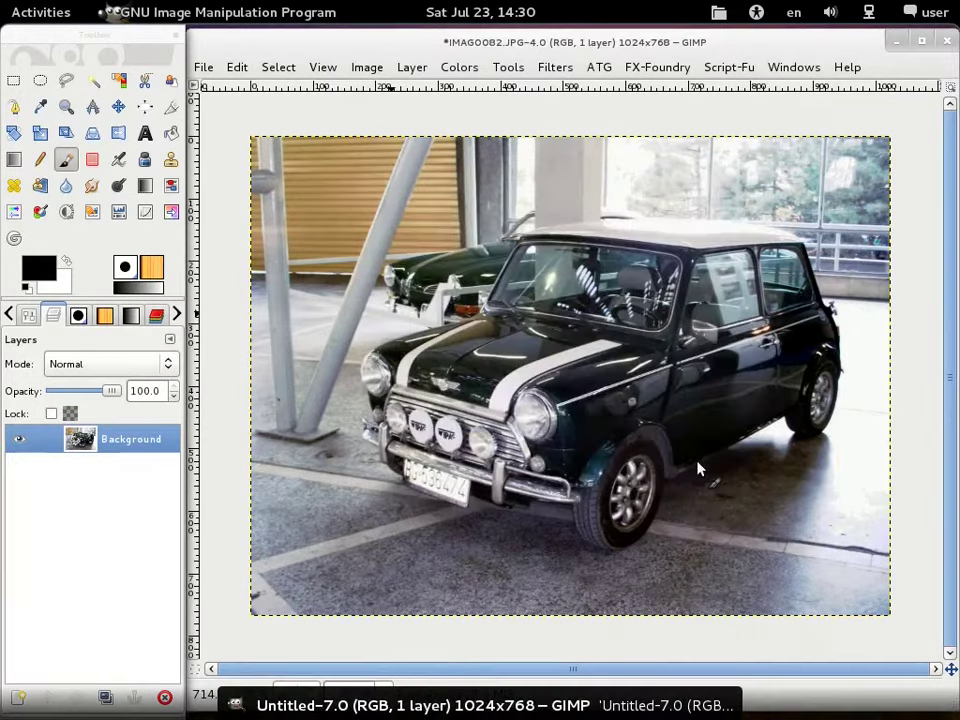
pyautogui.click(556, 708)
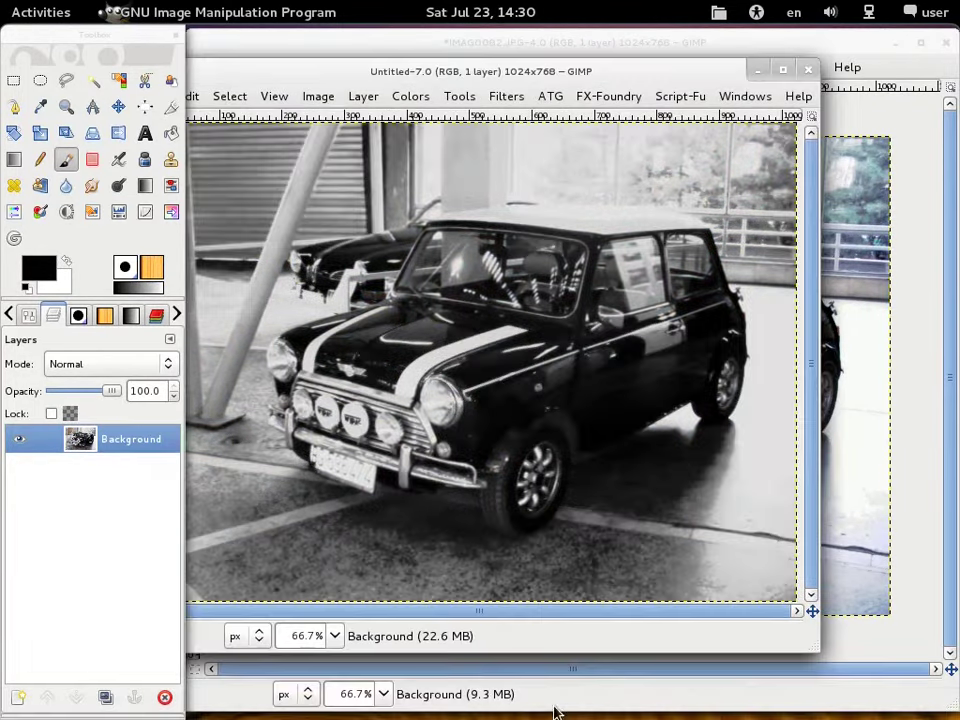
pyautogui.click(946, 43)
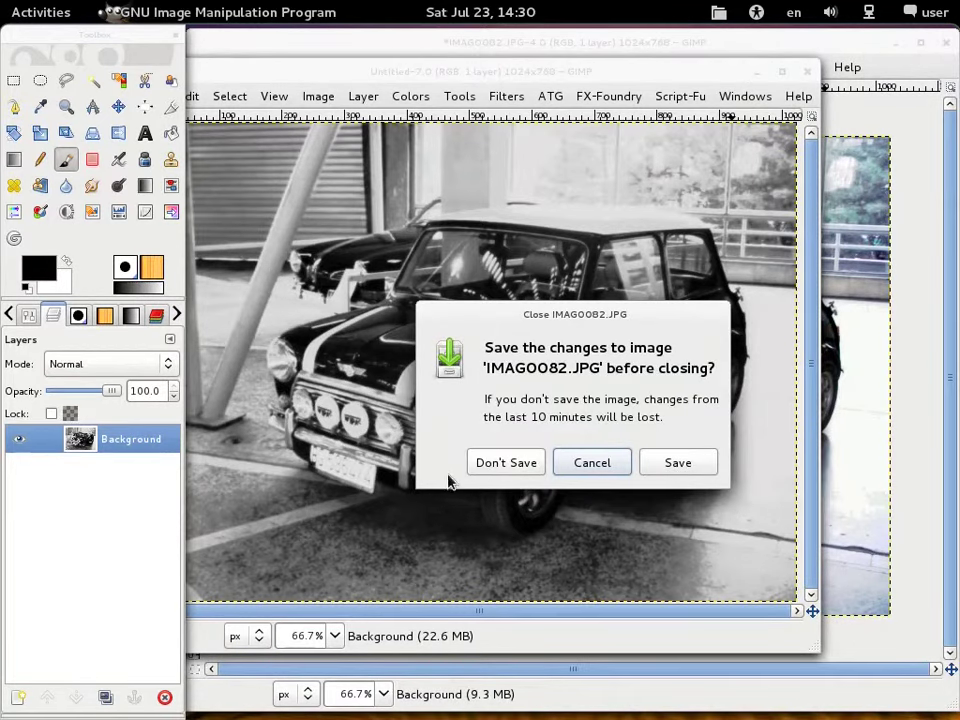
pyautogui.click(484, 465)
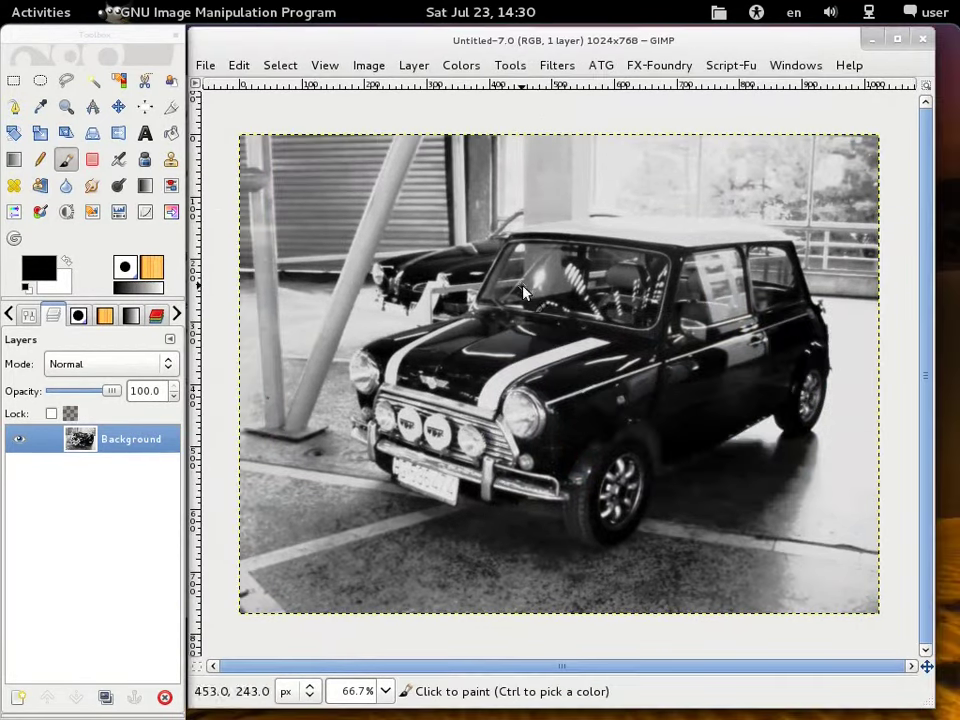
# - Launch G'MIC from Filters and collapse its Artistic category
pyautogui.click(557, 65)
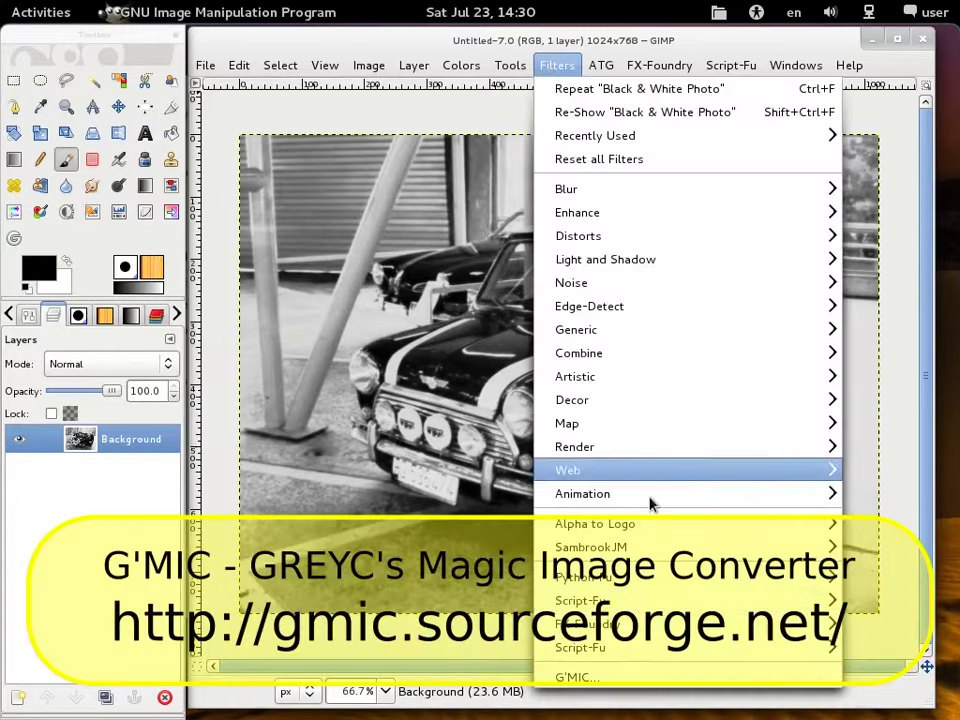
pyautogui.click(622, 677)
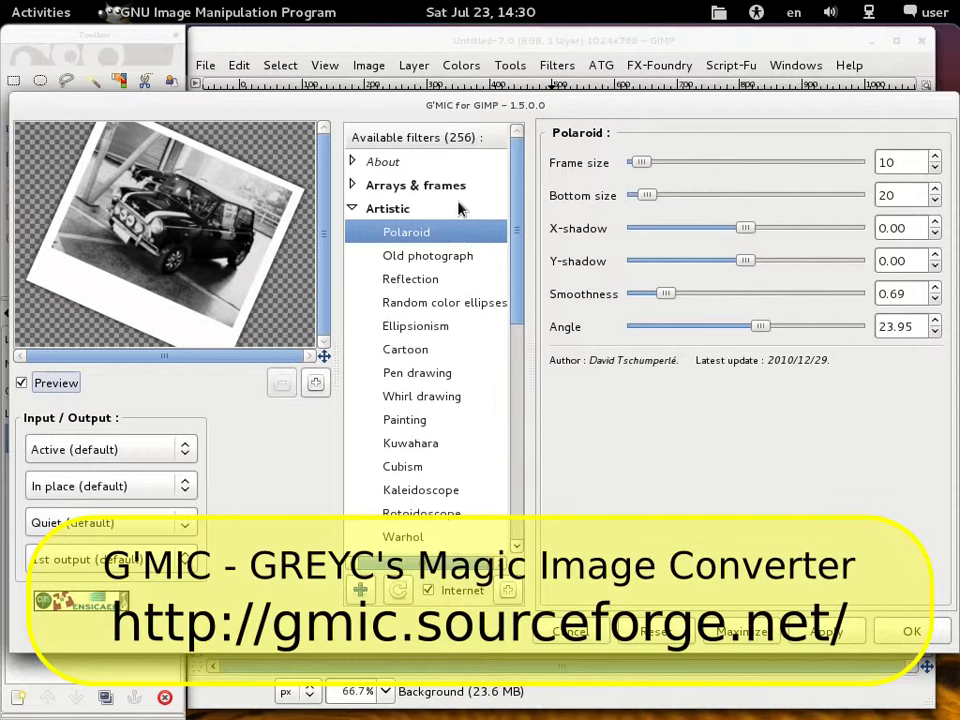
pyautogui.click(359, 209)
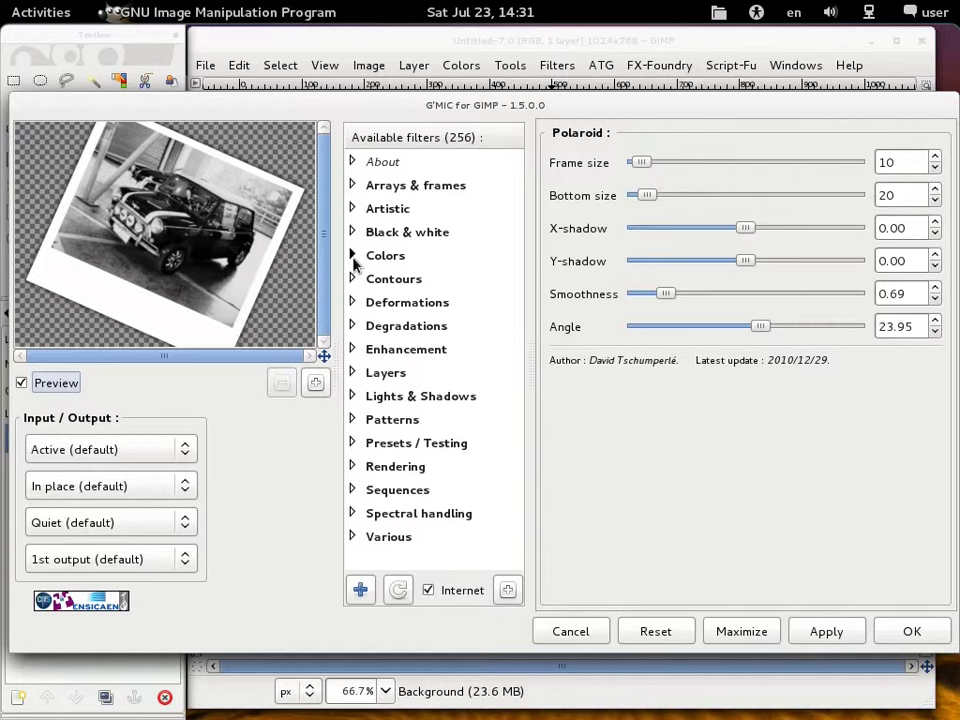
# - Select Artistic > Polaroid, tilt it to 19.31°, and reset the vertical shadow to 0.00
pyautogui.click(353, 209)
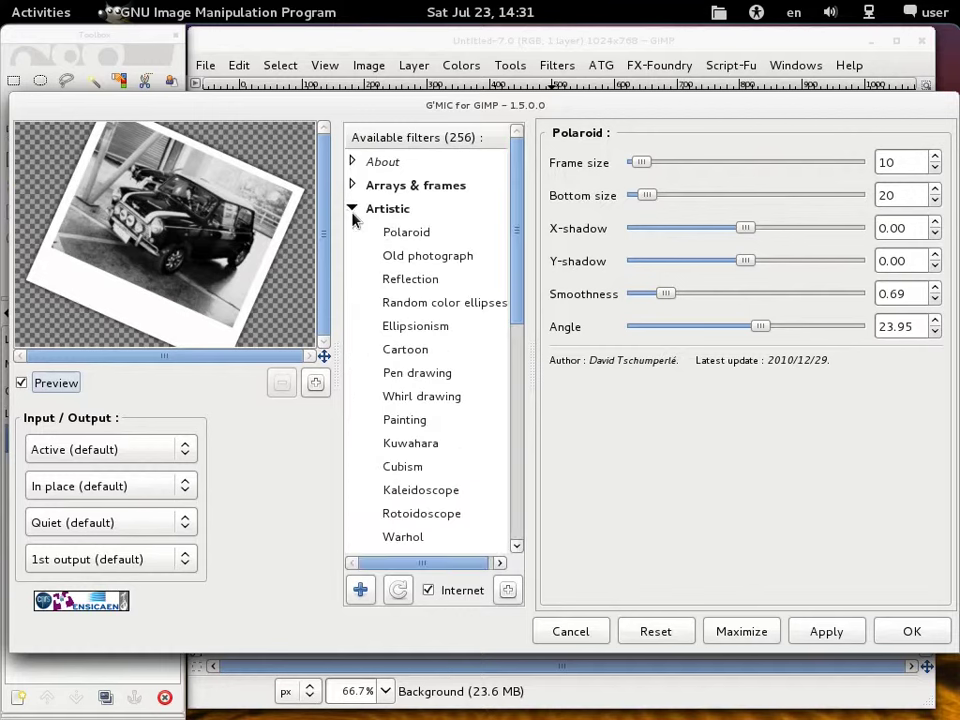
pyautogui.click(407, 236)
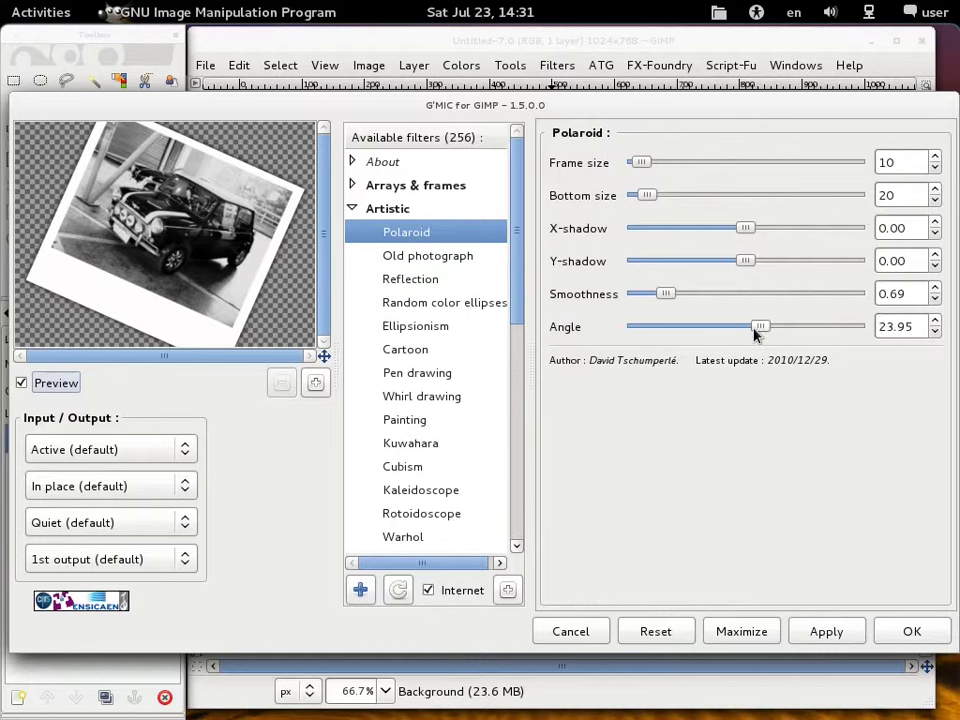
pyautogui.moveTo(757, 329)
pyautogui.mouseDown()
pyautogui.moveTo(714, 329)
pyautogui.moveTo(763, 328)
pyautogui.moveTo(750, 320)
pyautogui.mouseUp()
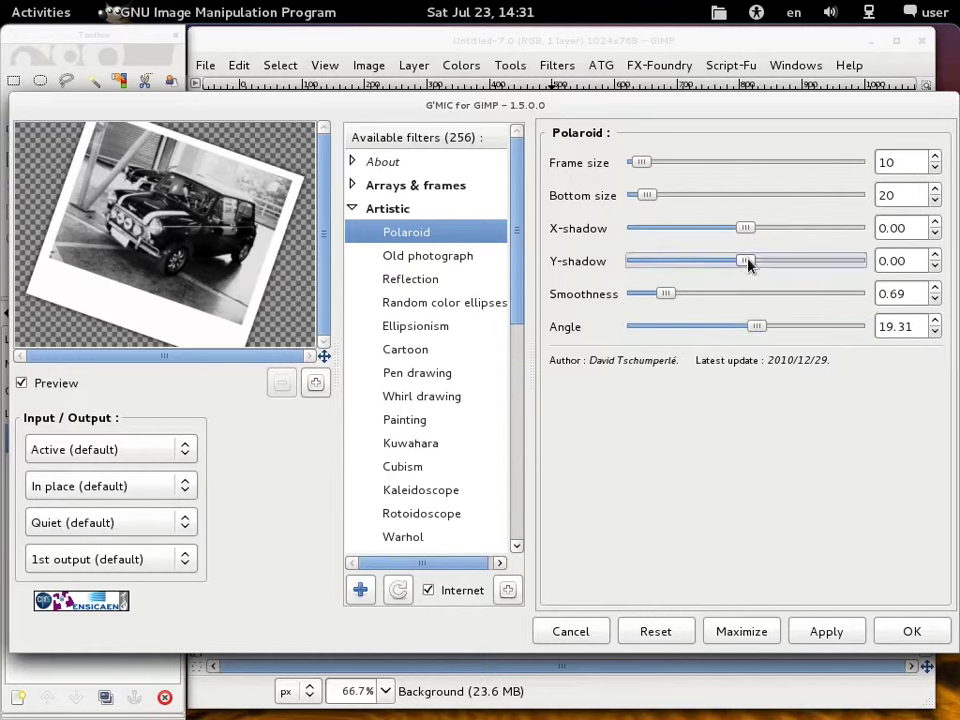
pyautogui.moveTo(748, 262)
pyautogui.mouseDown()
pyautogui.moveTo(776, 263)
pyautogui.moveTo(750, 262)
pyautogui.mouseUp()
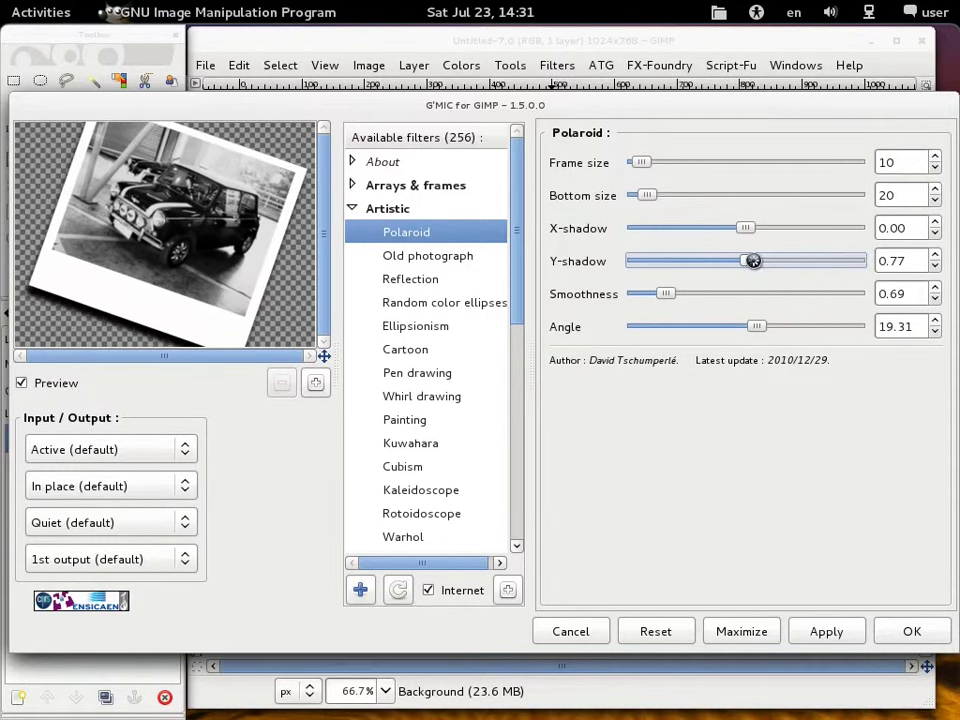
pyautogui.moveTo(910, 262); pyautogui.dragTo(867, 266)
pyautogui.press('BackSpace')
pyautogui.press('Return')
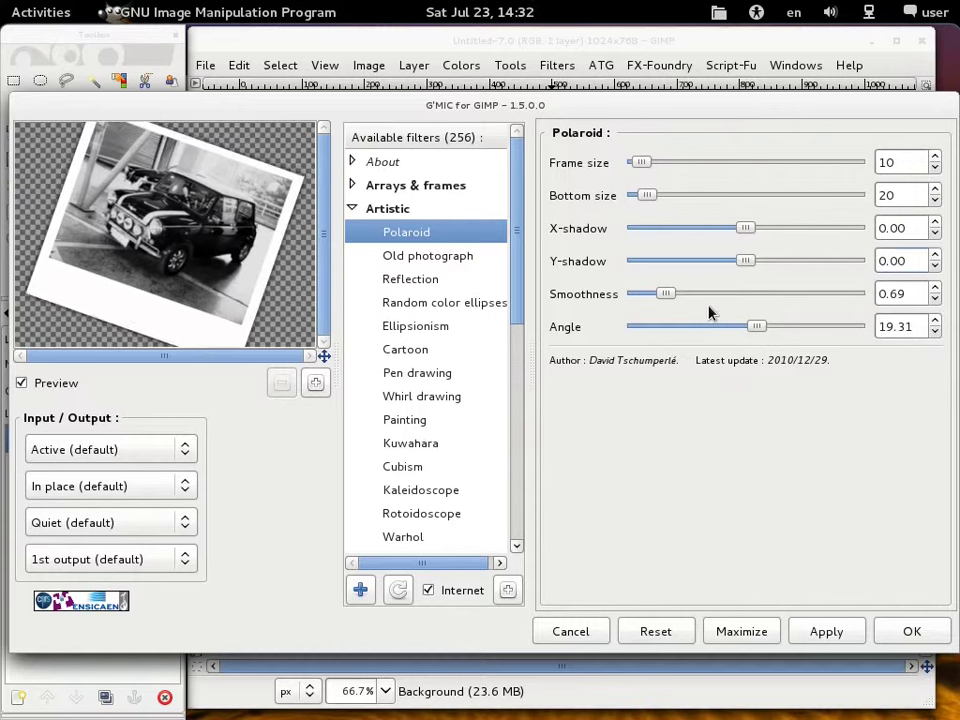
# - Set the Polaroid smoothness to 0.50 and apply the filter to Untitled-7.0
pyautogui.moveTo(666, 296)
pyautogui.mouseDown()
pyautogui.moveTo(864, 297)
pyautogui.moveTo(673, 296)
pyautogui.mouseUp()
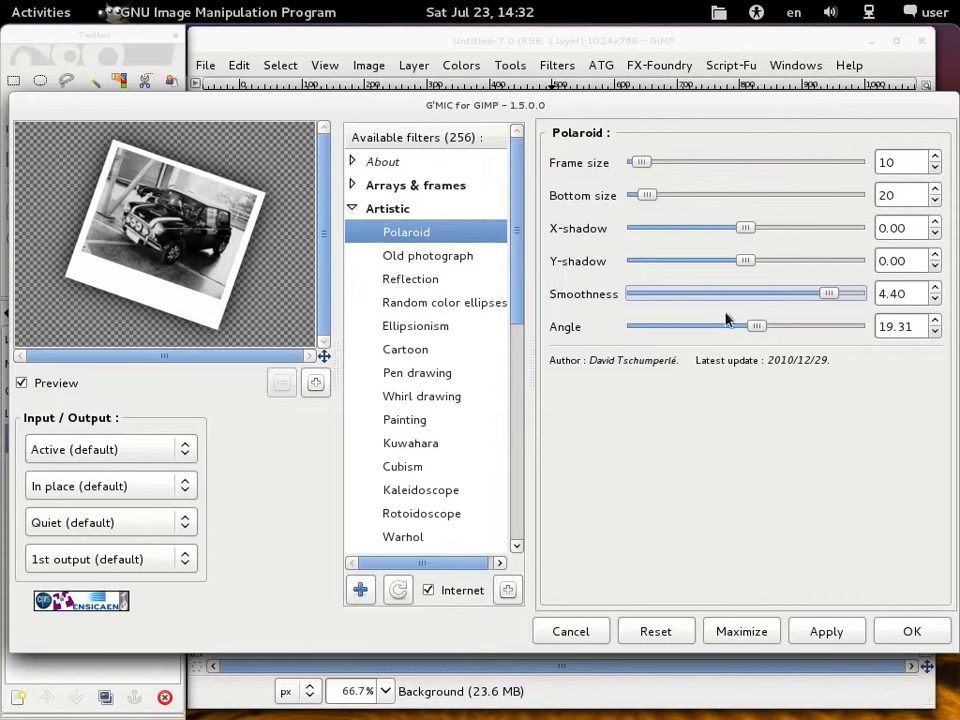
pyautogui.moveTo(827, 293); pyautogui.dragTo(641, 295)
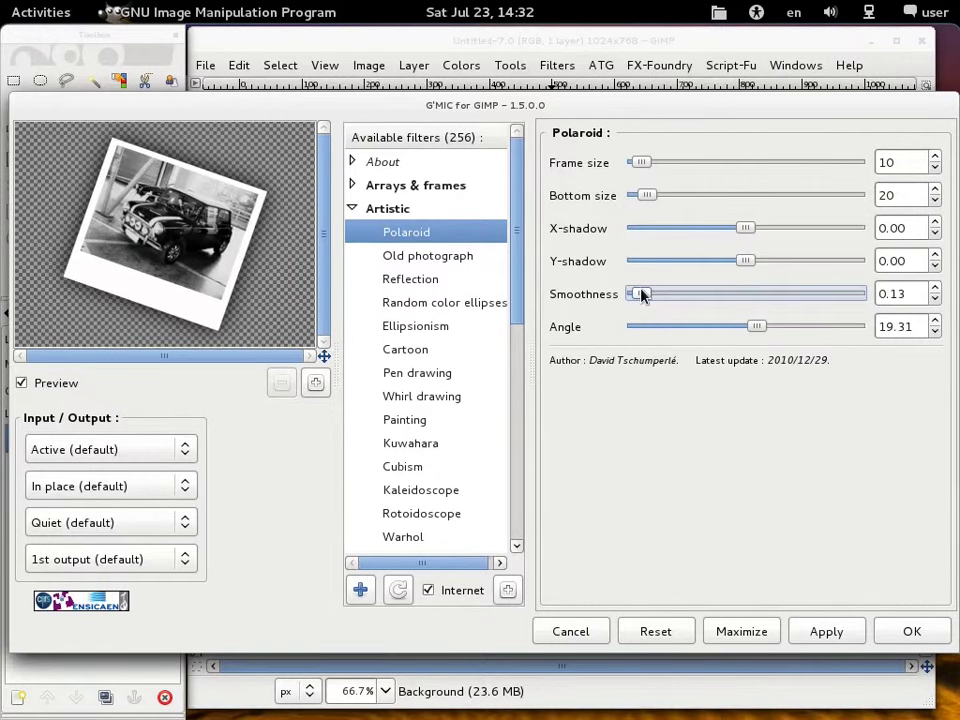
pyautogui.moveTo(641, 295); pyautogui.dragTo(645, 294)
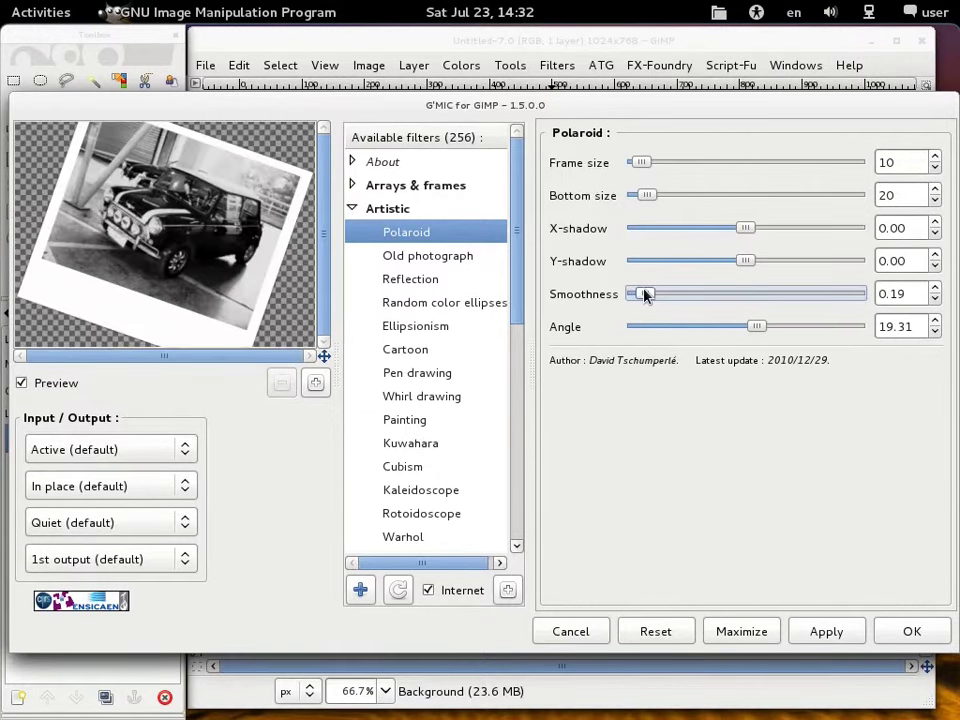
pyautogui.moveTo(900, 293); pyautogui.dragTo(828, 291)
pyautogui.write('0.5')
pyautogui.press('Return')
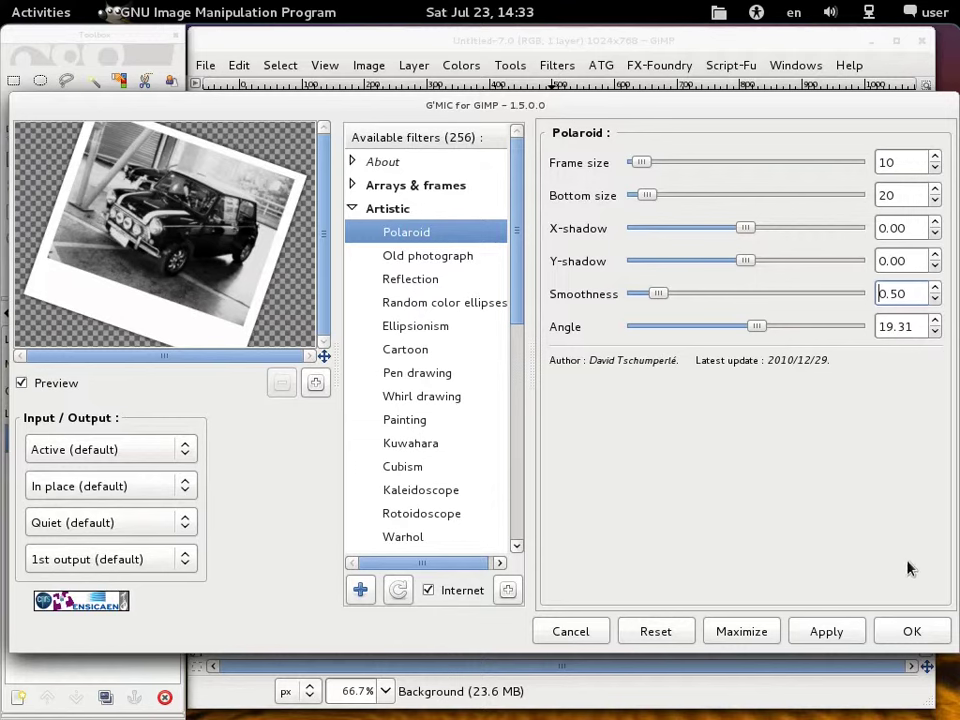
pyautogui.click(825, 632)
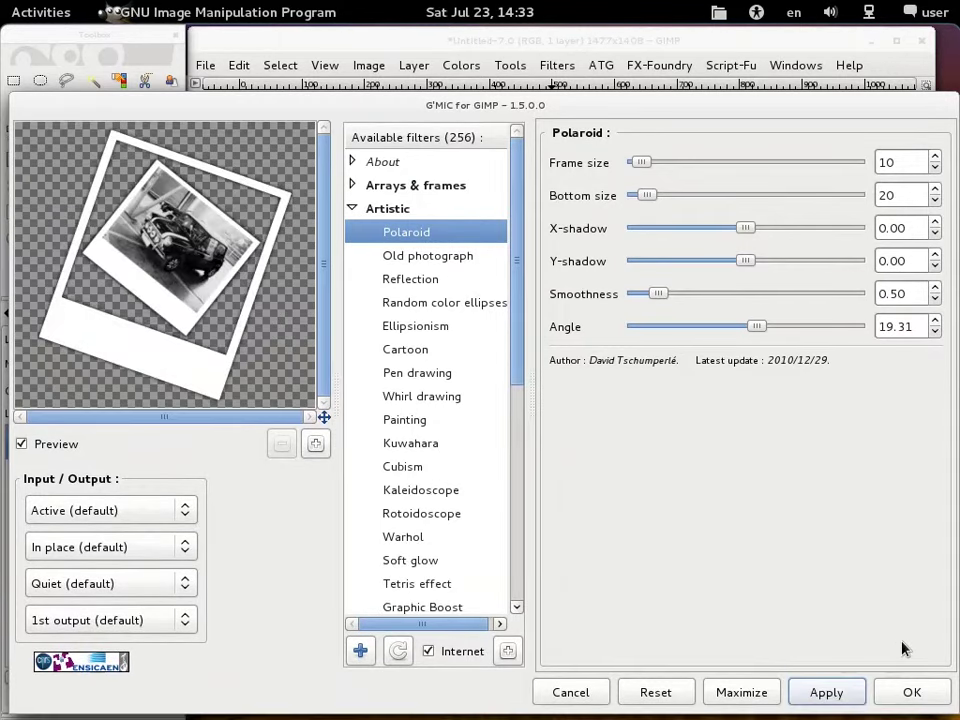
# - Confirm the G'MIC Polaroid result and zoom out to 33.3% to see the whole print
pyautogui.click(911, 692)
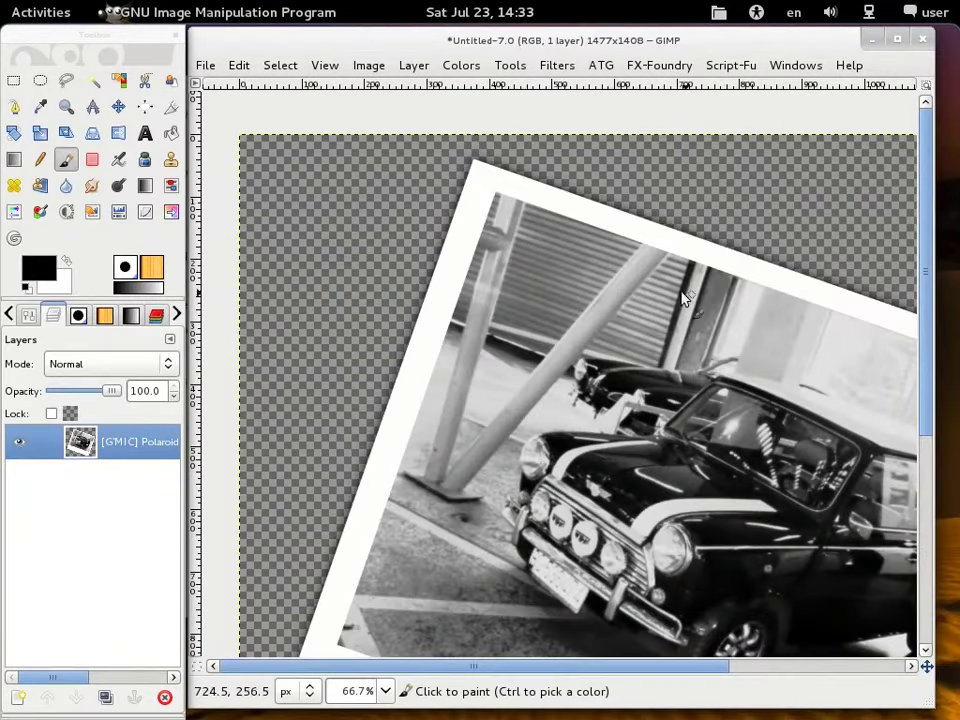
pyautogui.keyDown('ctrl'); pyautogui.scroll(-1, 650, 290); pyautogui.keyUp('ctrl')
pyautogui.keyDown('ctrl'); pyautogui.scroll(-1, 640, 295); pyautogui.keyUp('ctrl')
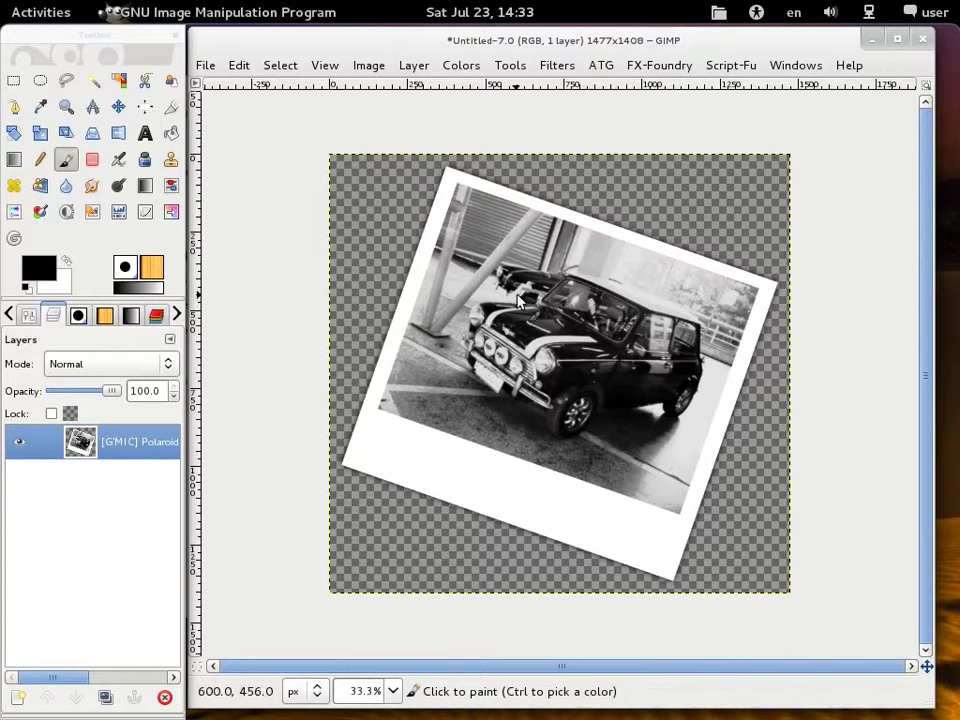
pyautogui.click(213, 68)
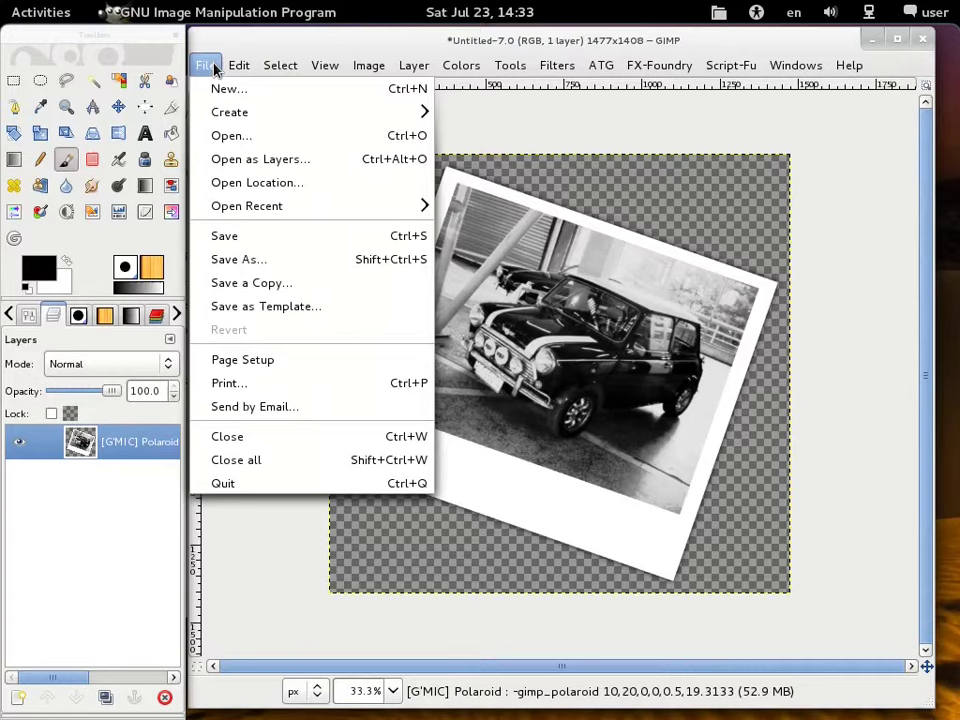
# - Add wood_texture as a layer and lower it beneath the Polaroid layer
pyautogui.click(236, 162)
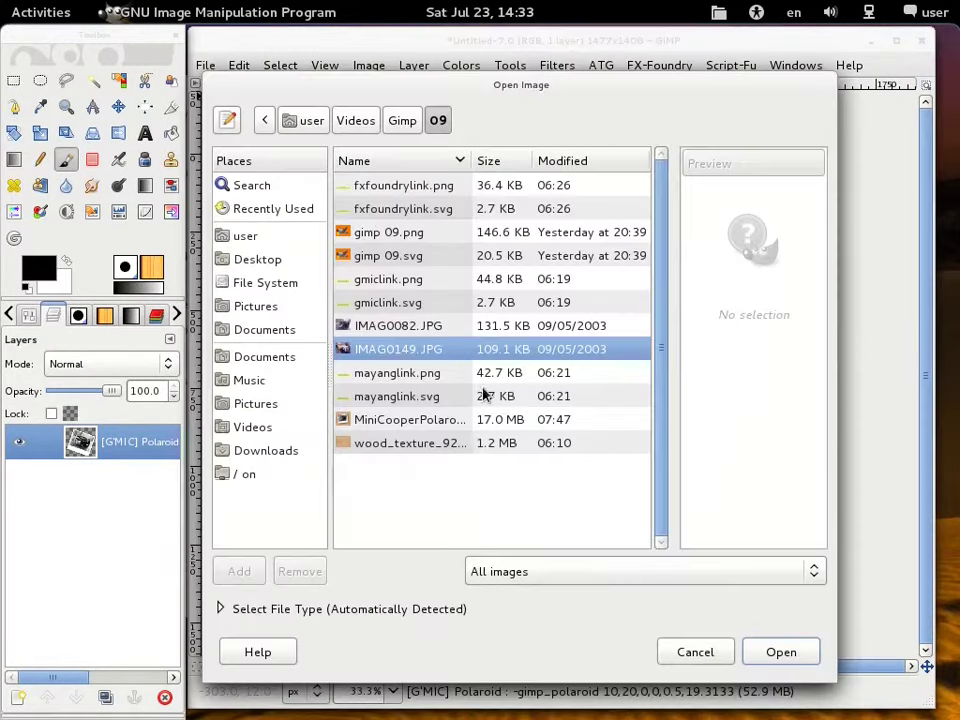
pyautogui.click(408, 445)
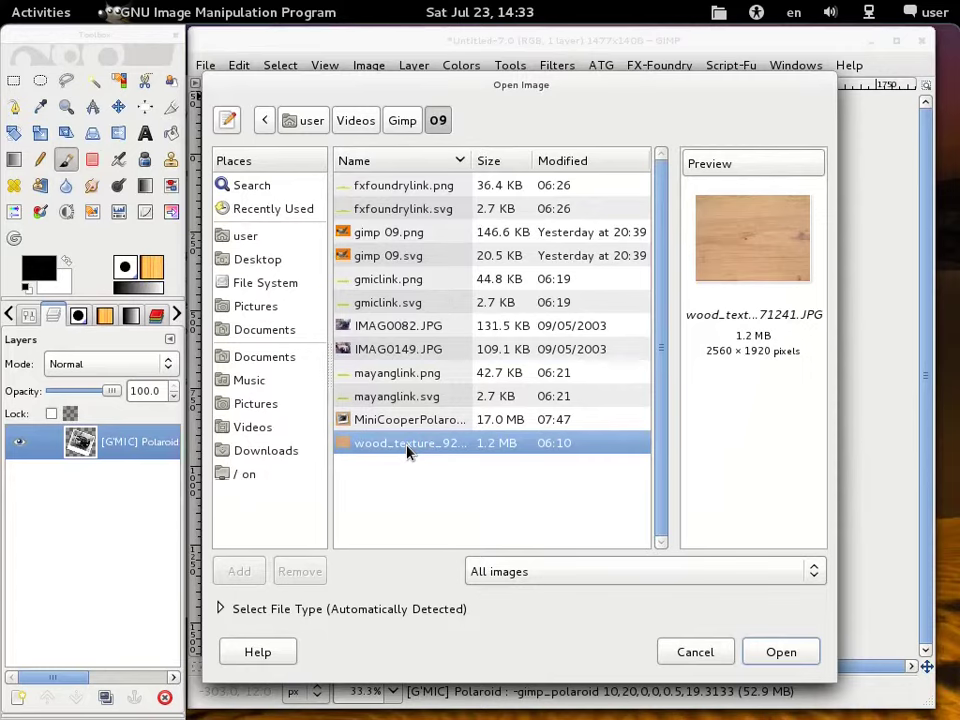
pyautogui.click(795, 655)
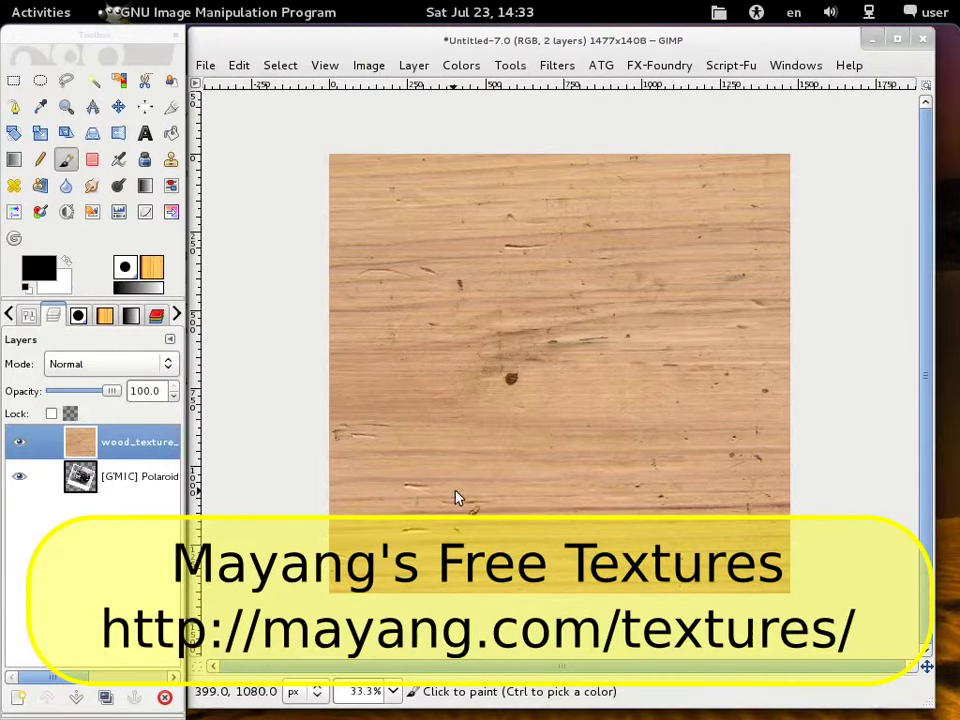
pyautogui.click(120, 441)
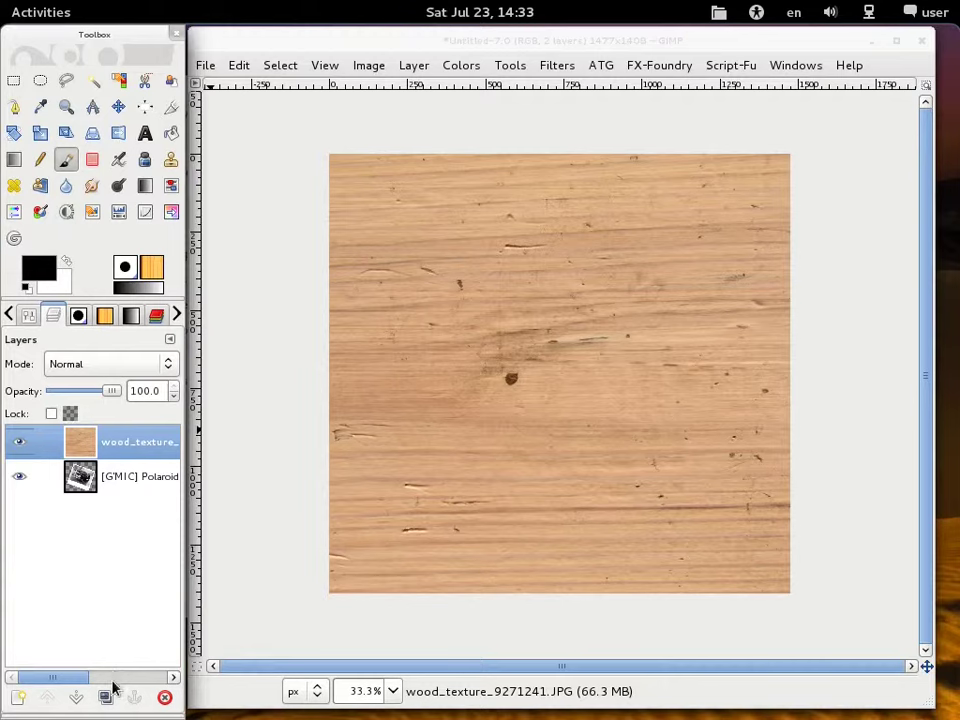
pyautogui.click(77, 700)
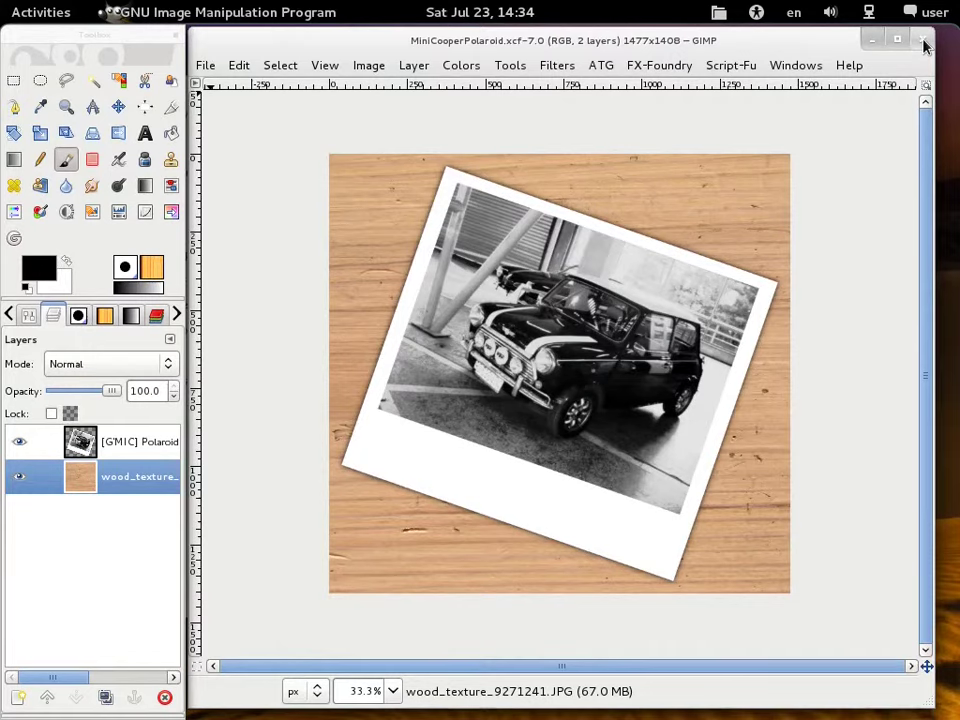
# - Close the Polaroid image and run FX-Foundry Old Photo with defocus, border and sepia on a copy
pyautogui.click(923, 41)
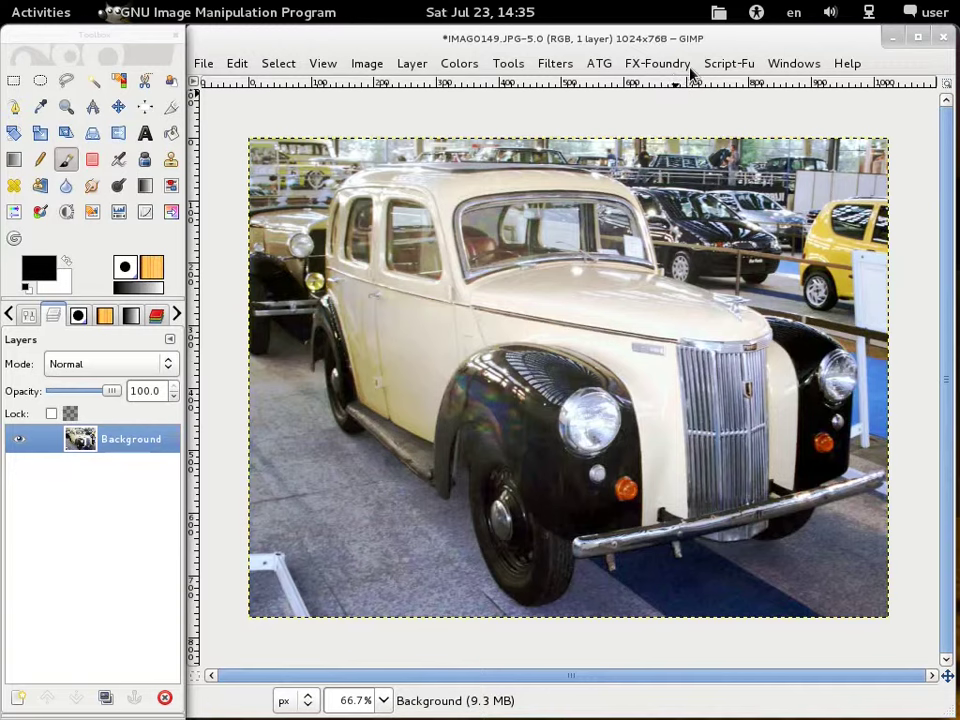
pyautogui.click(677, 65)
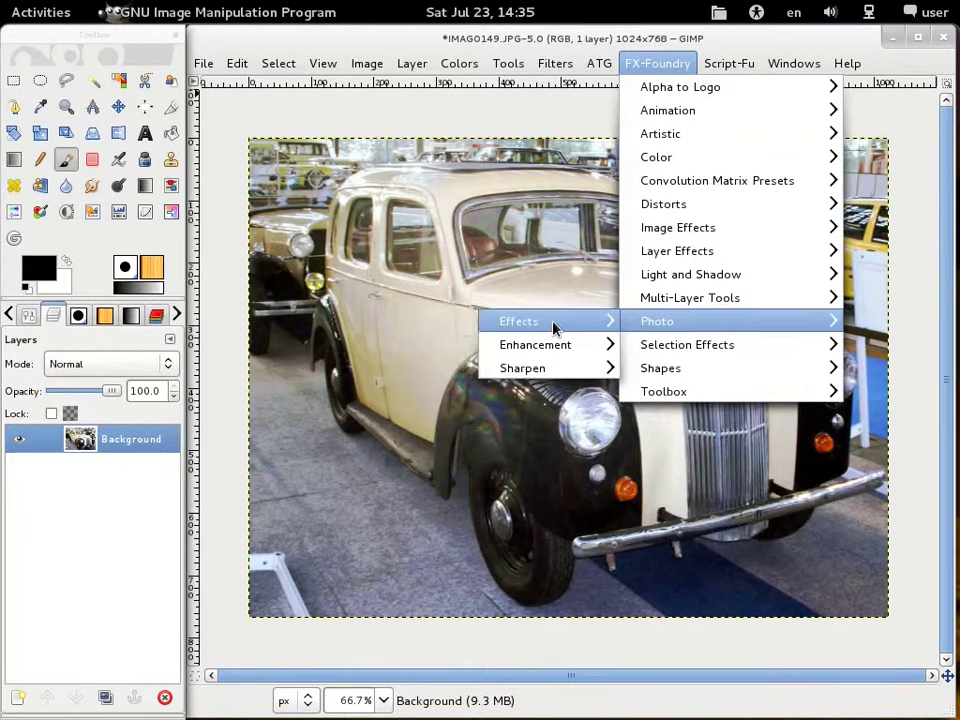
pyautogui.moveTo(540, 321)
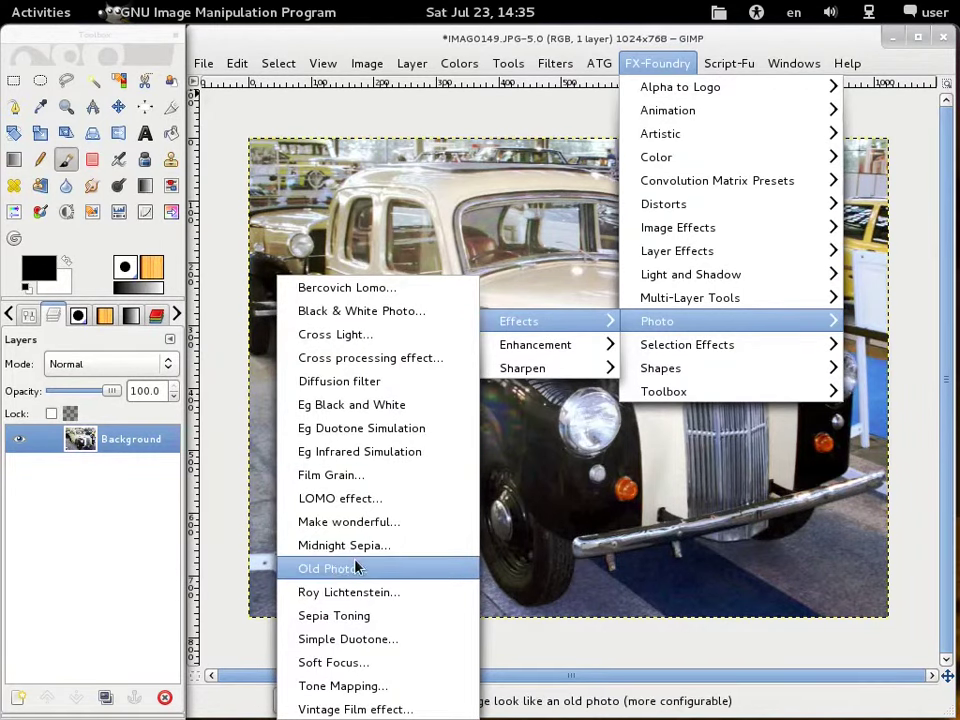
pyautogui.click(335, 570)
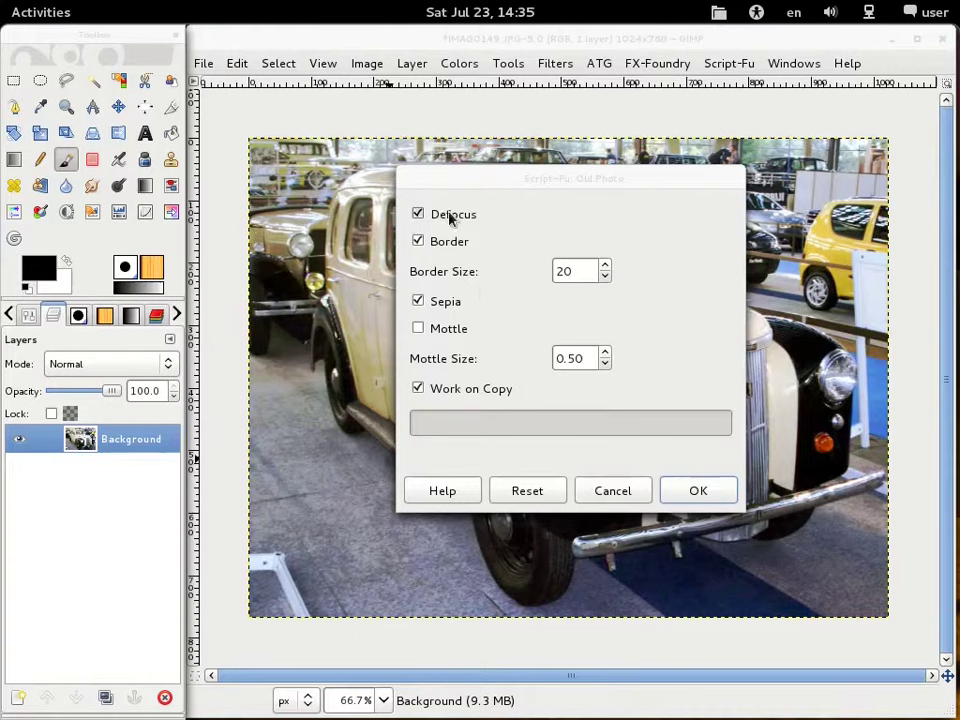
pyautogui.click(700, 490)
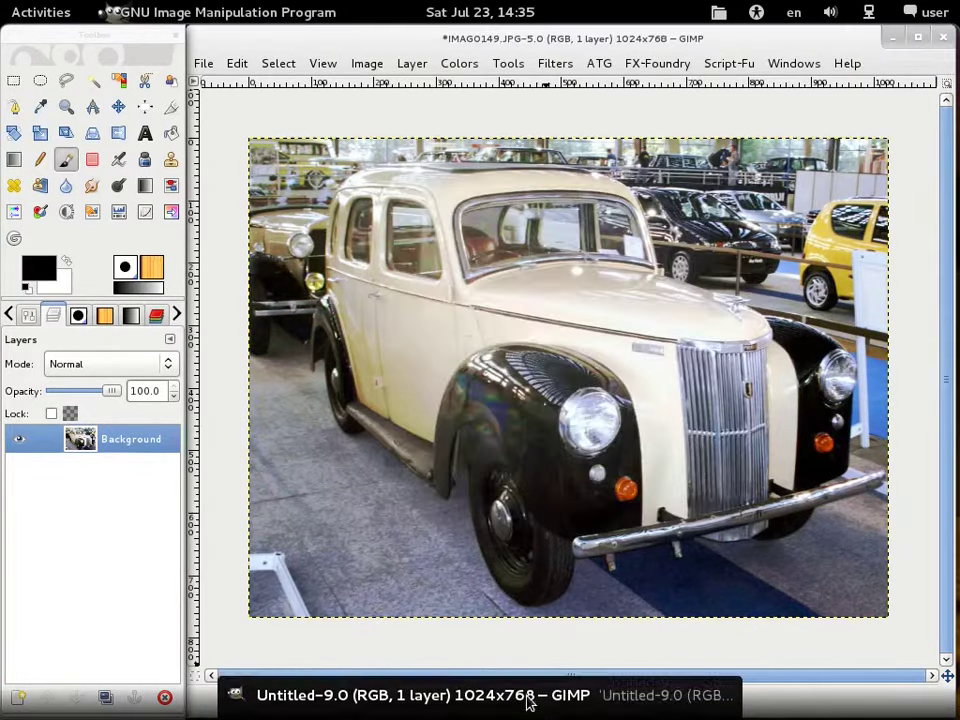
pyautogui.click(525, 700)
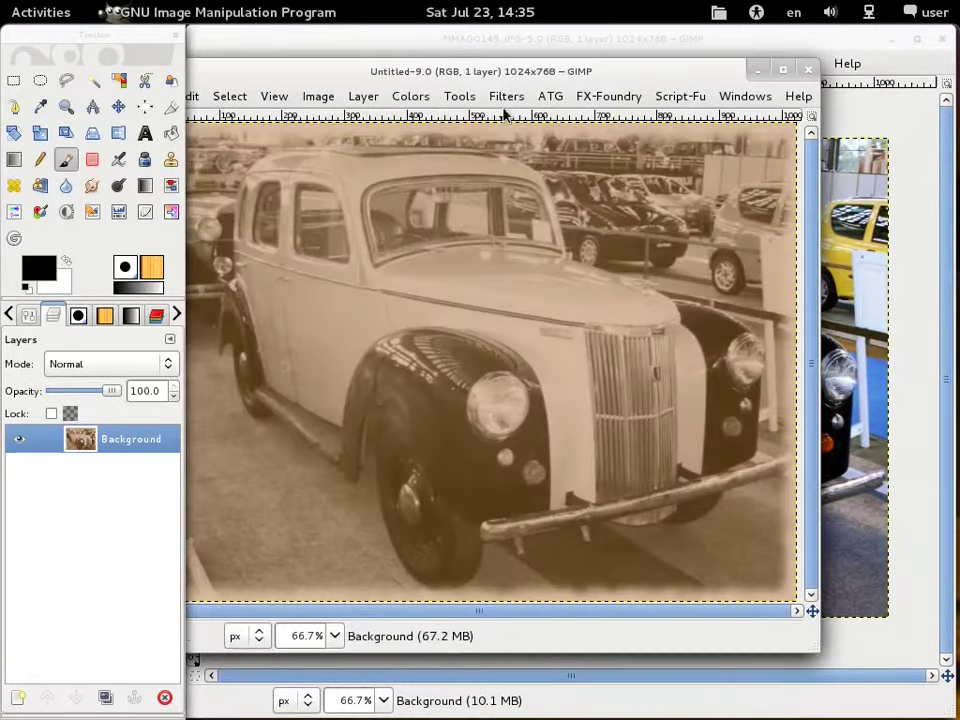
pyautogui.moveTo(481, 72)
pyautogui.mouseDown()
pyautogui.moveTo(542, 47)
pyautogui.moveTo(532, 40)
pyautogui.mouseUp()
pyautogui.moveTo(846, 607)
pyautogui.mouseDown()
pyautogui.moveTo(884, 649)
pyautogui.moveTo(942, 684)
pyautogui.moveTo(945, 703)
pyautogui.mouseUp()
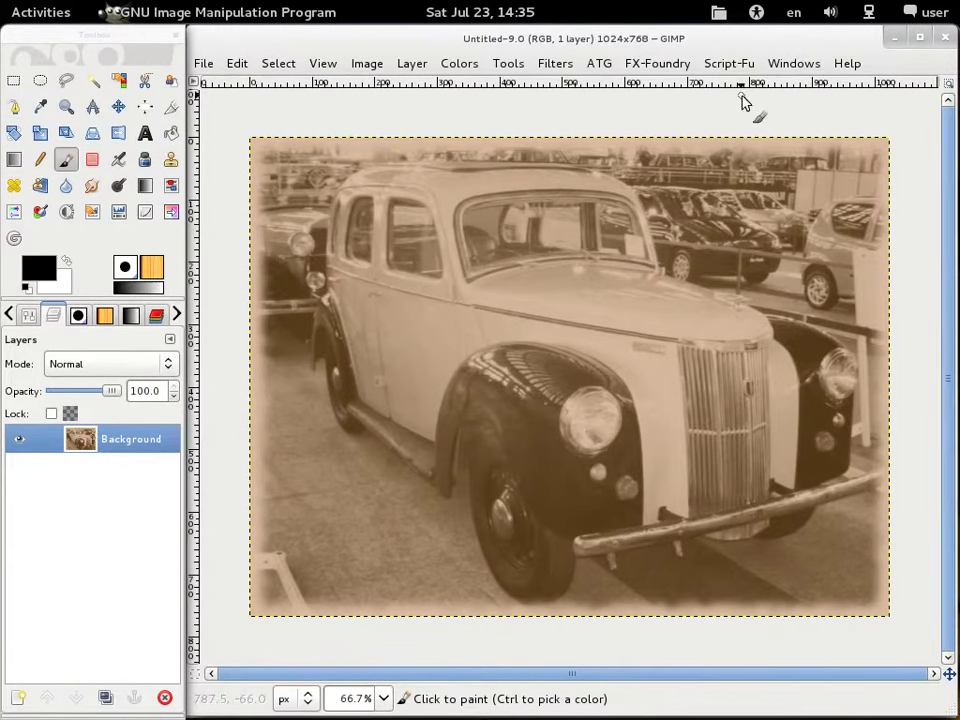
pyautogui.moveTo(836, 39)
pyautogui.mouseDown()
pyautogui.moveTo(799, 52)
pyautogui.moveTo(623, 266)
pyautogui.mouseUp()
pyautogui.click(658, 47)
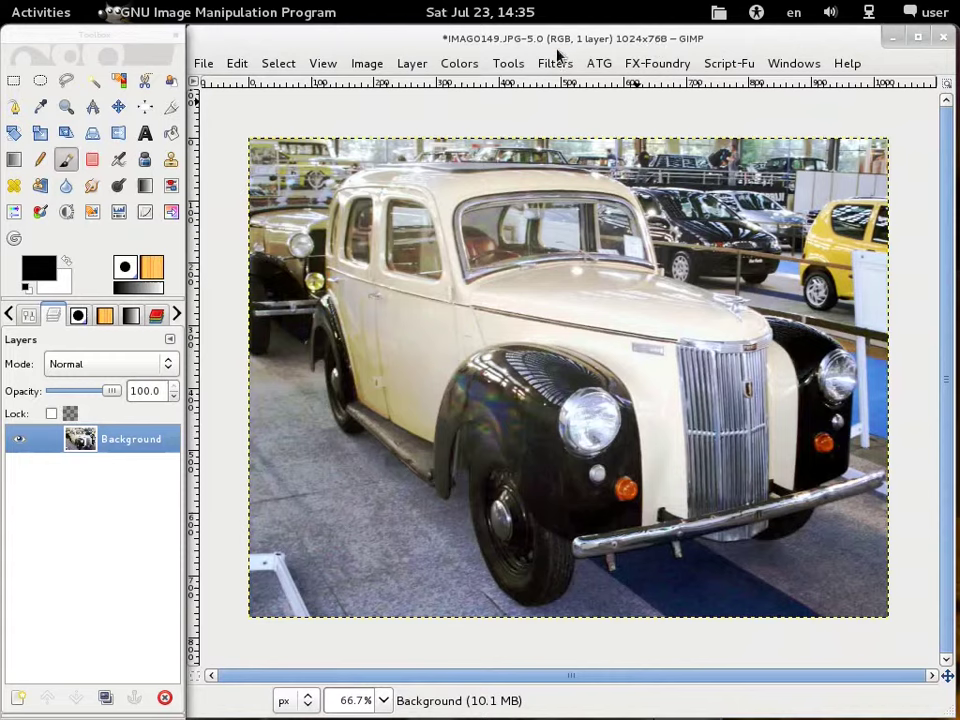
# - Apply G'MIC's Artistic > Old photograph filter directly to IMAG0149.JPG
pyautogui.click(556, 63)
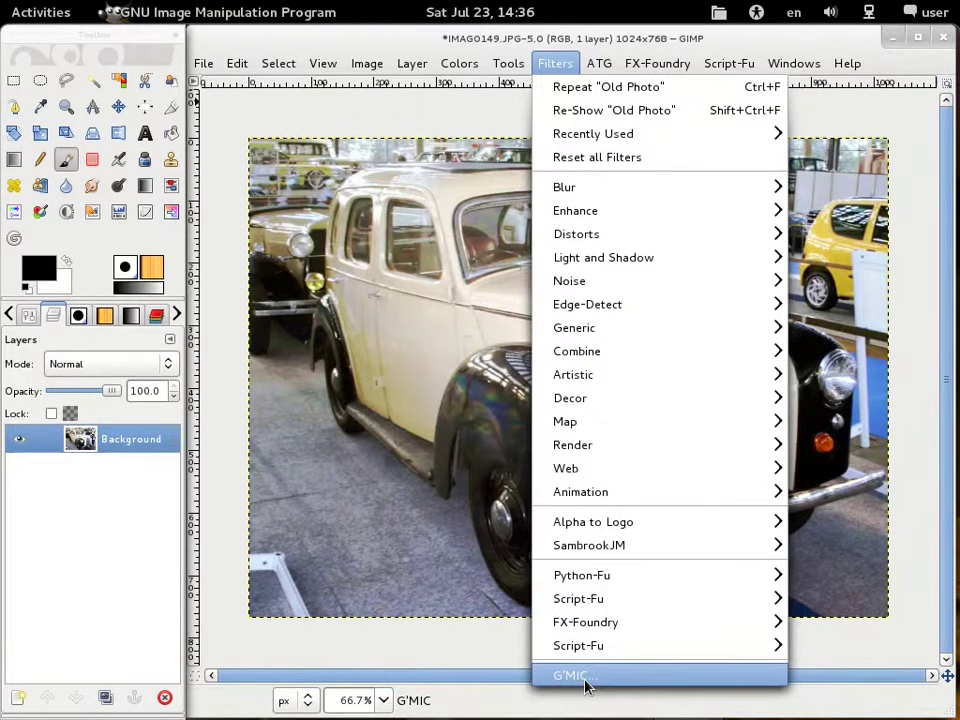
pyautogui.click(586, 684)
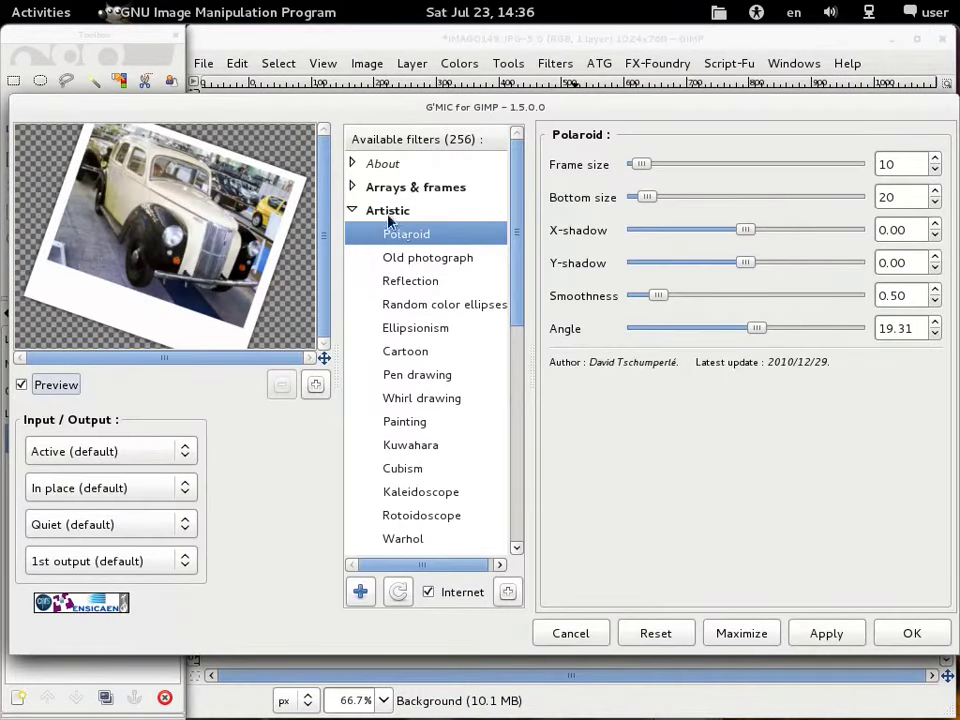
pyautogui.click(400, 260)
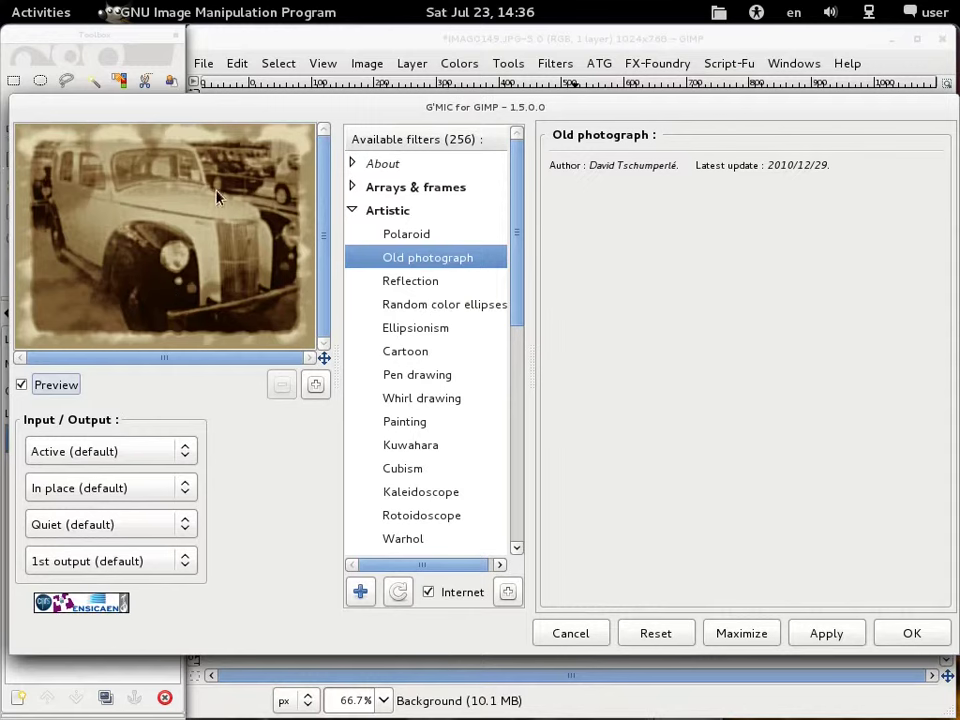
pyautogui.click(826, 636)
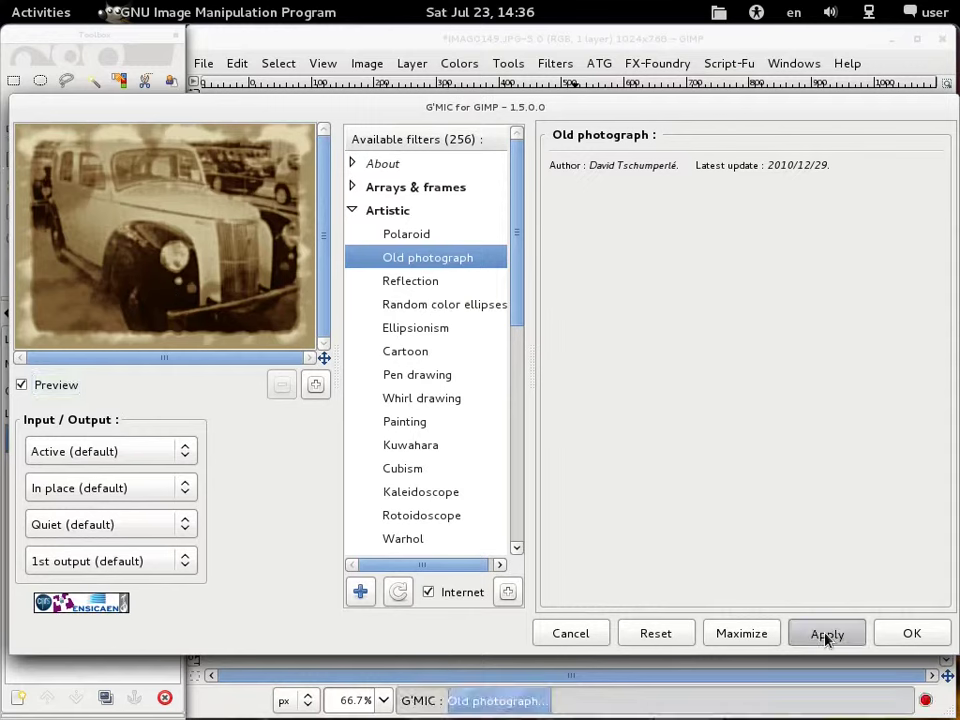
pyautogui.click(912, 635)
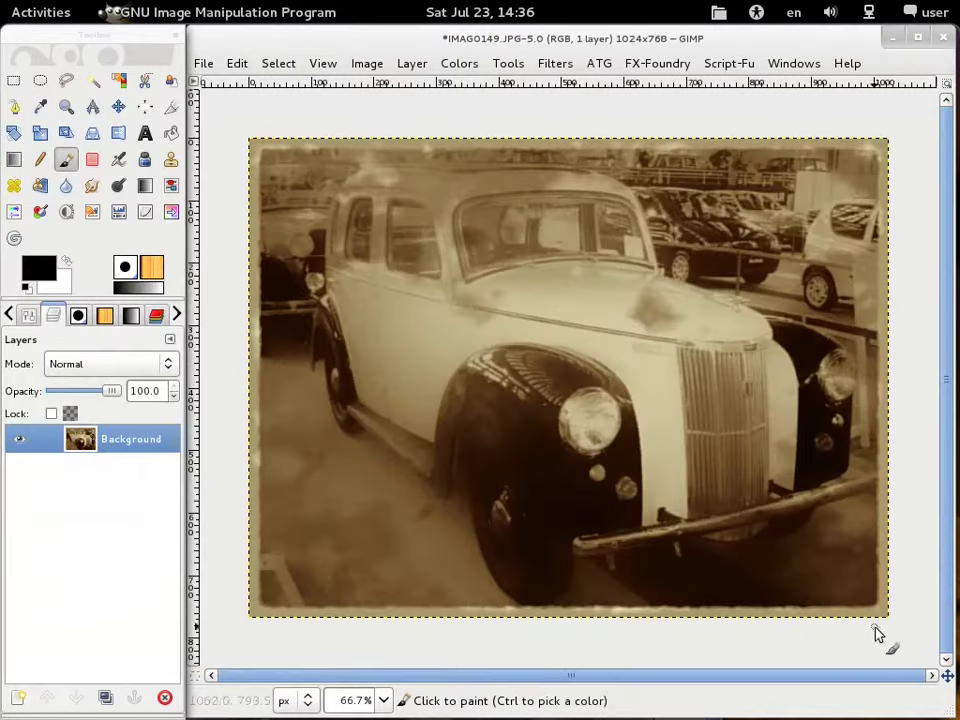